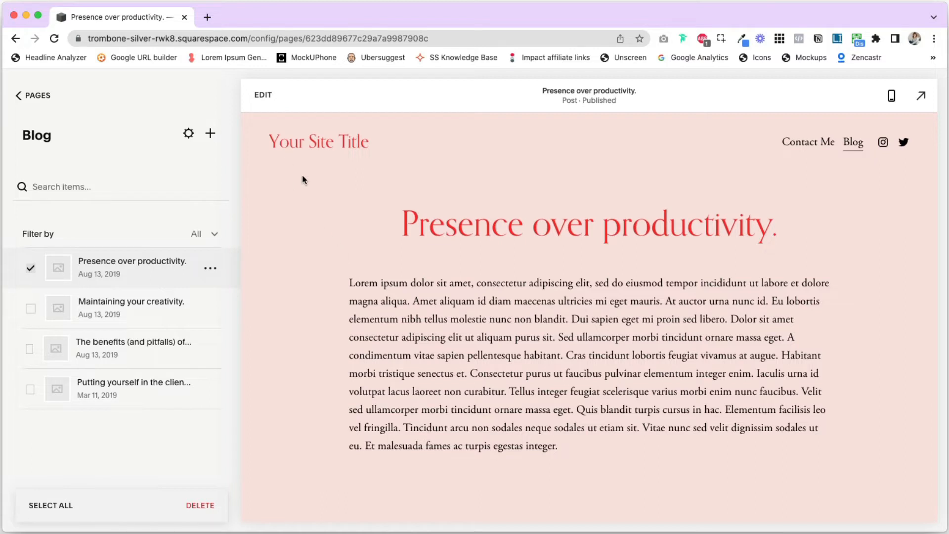
Open the "Presence over productivity." blog post for editing and bring up the site-wide font settings
left_click(264, 96)
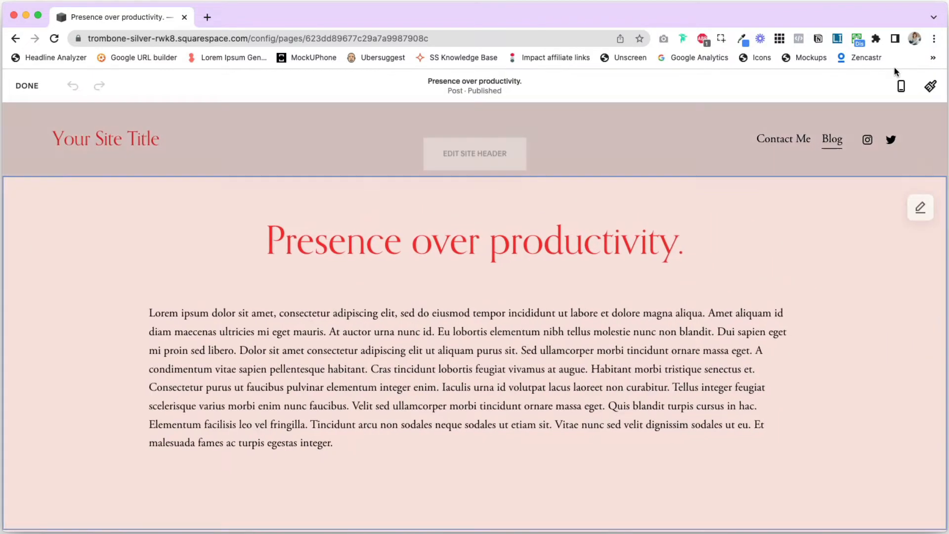
left_click(931, 88)
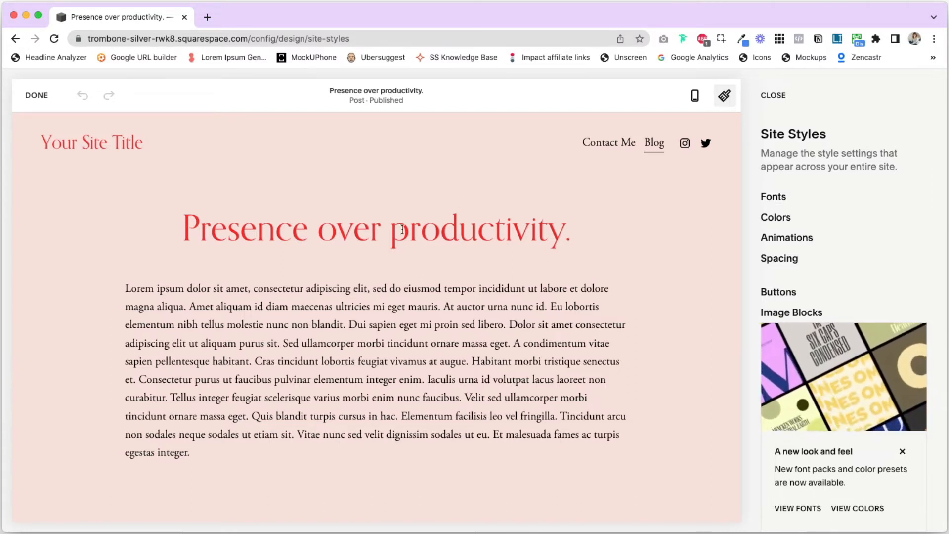
left_click(781, 199)
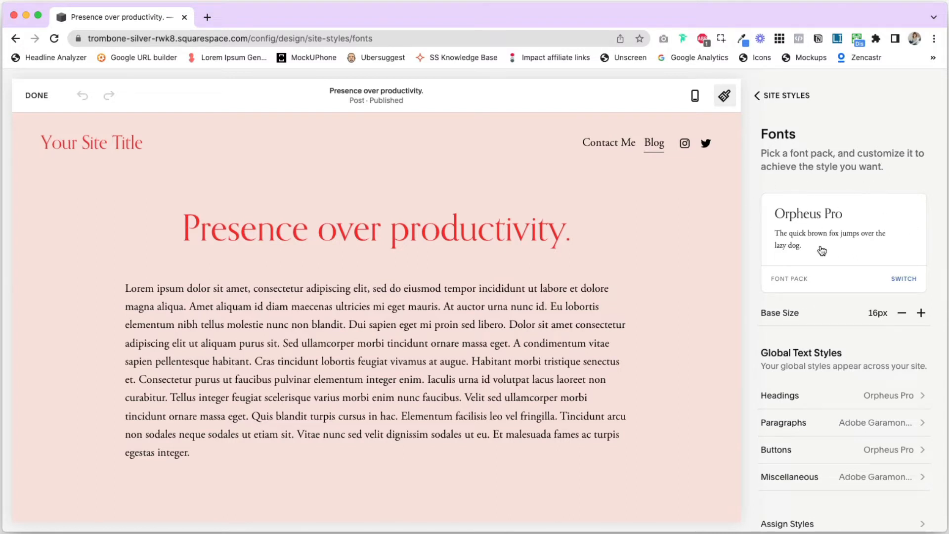
Set the global headings font family to IvyPresto Display with a weight of 300, after trying Adobe Garamond Pro
scroll(822, 250, "down", 2)
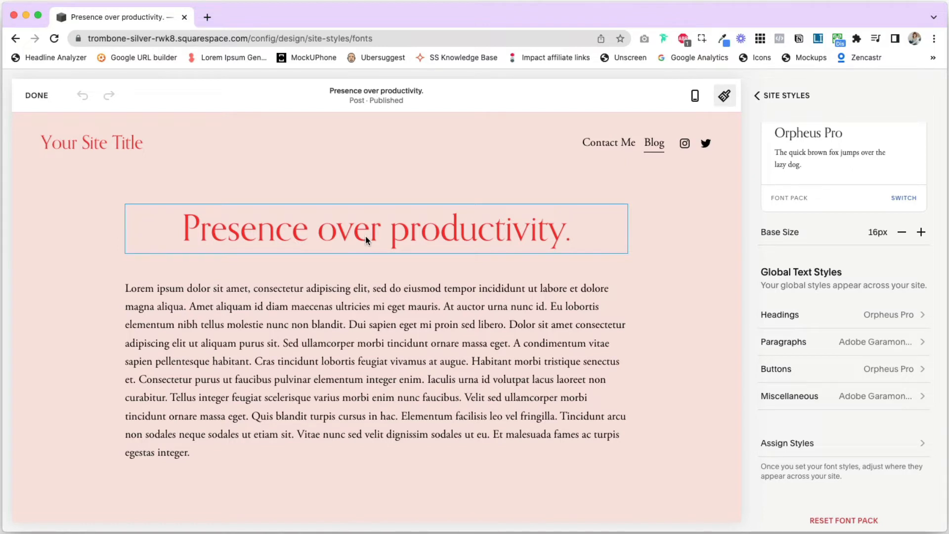
left_click(891, 320)
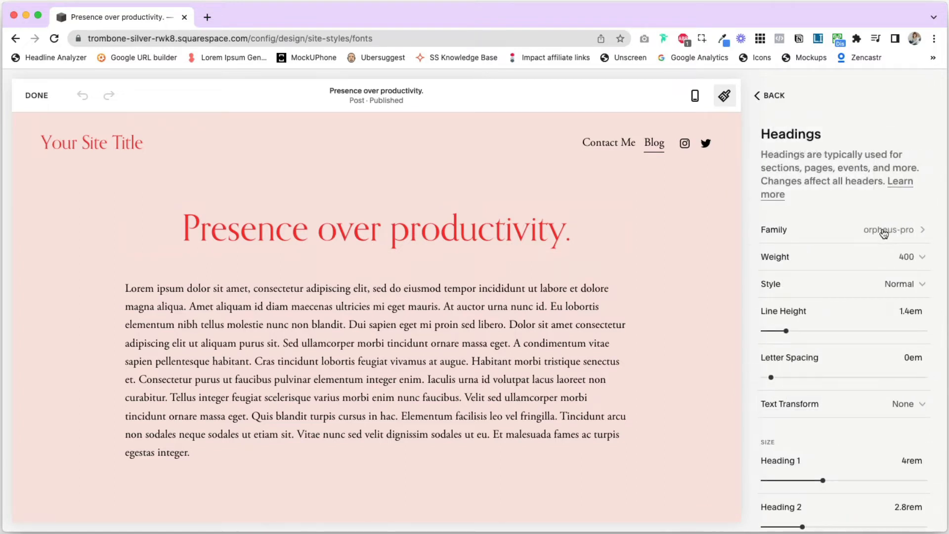
left_click(882, 233)
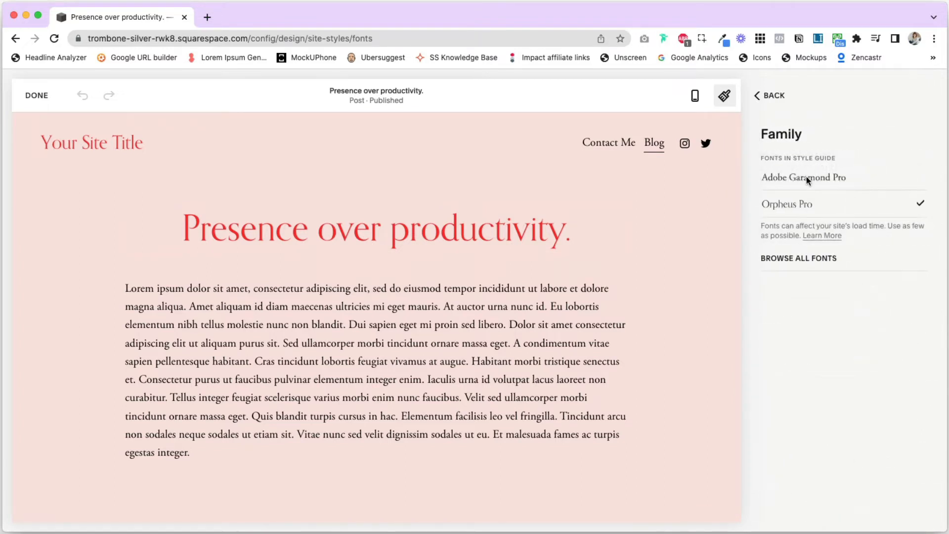
left_click(806, 176)
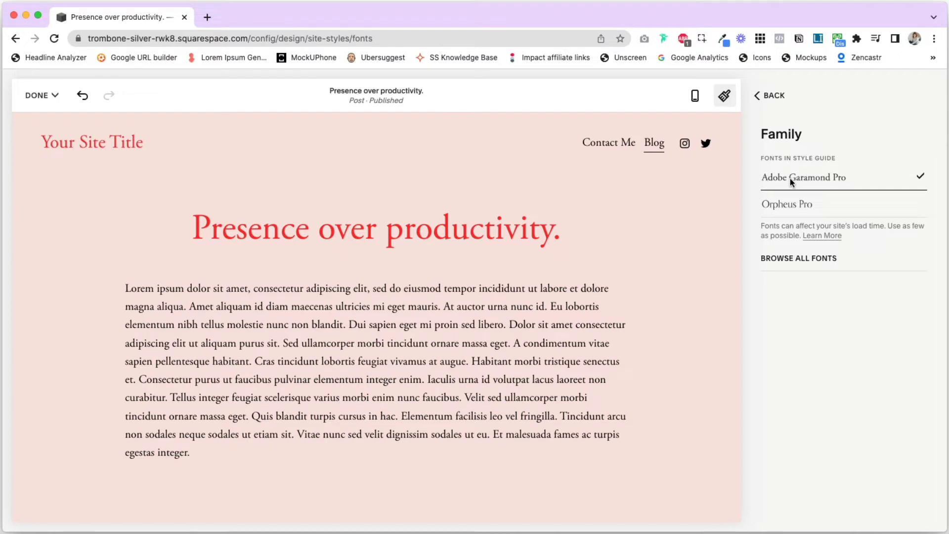
left_click(791, 261)
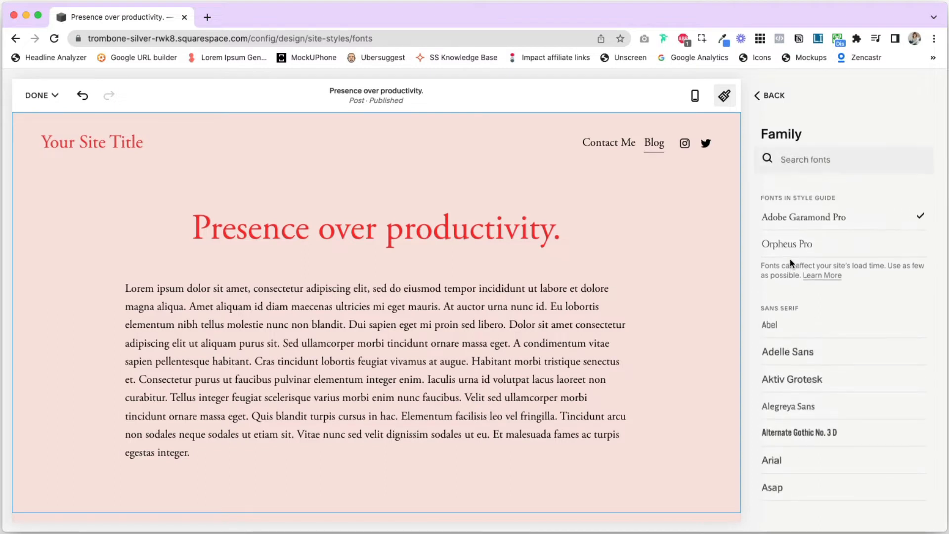
left_click(802, 162)
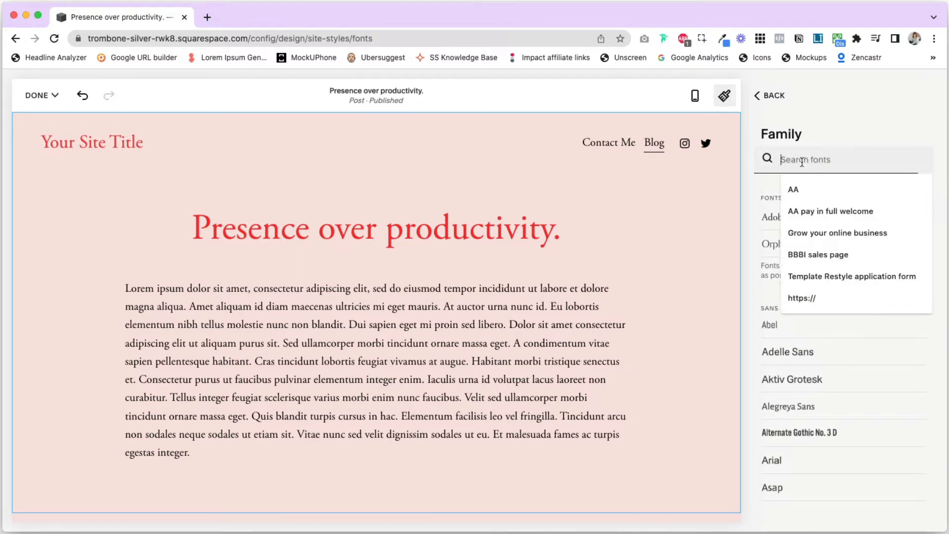
type("ivy")
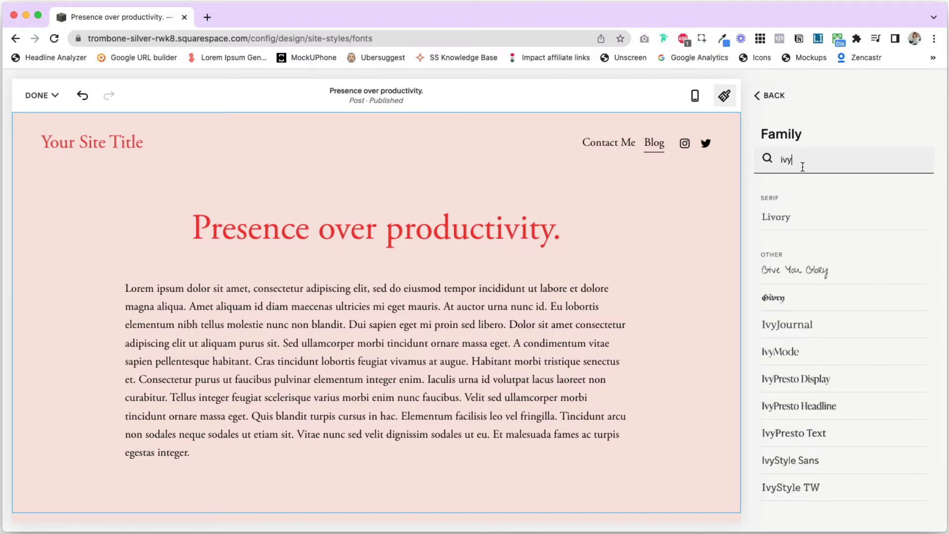
left_click(797, 380)
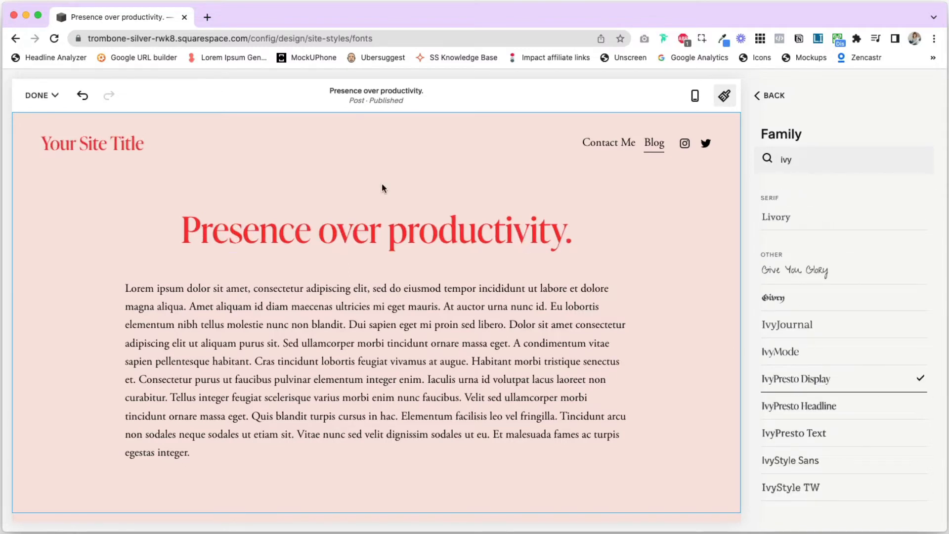
left_click(758, 97)
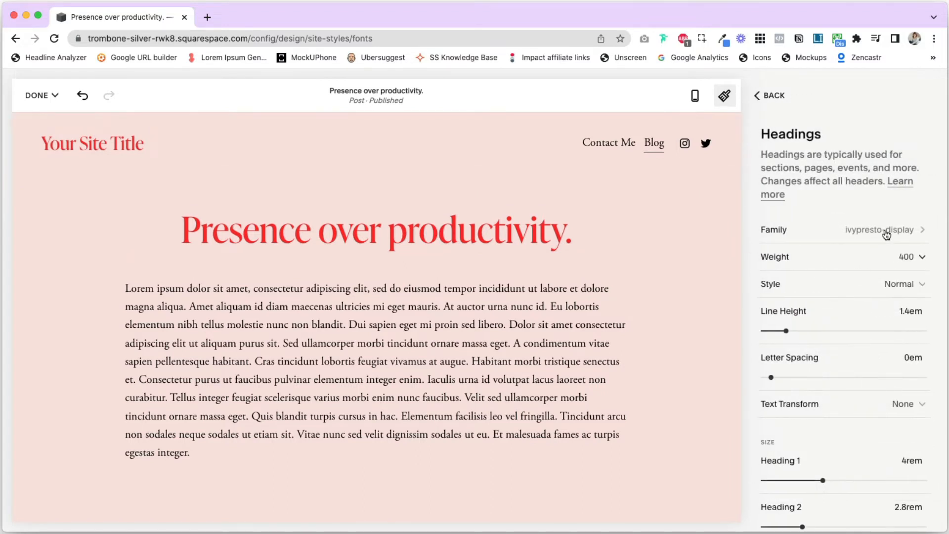
left_click(900, 260)
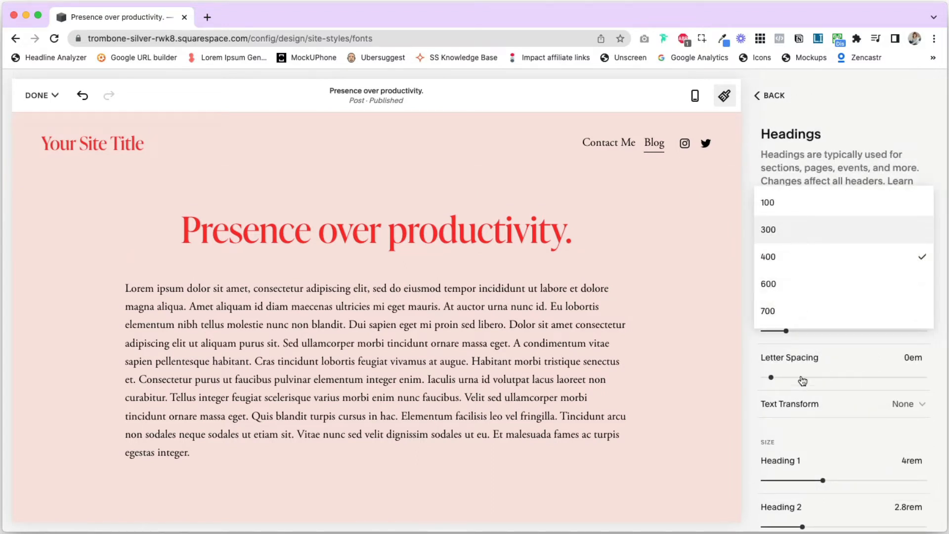
left_click(801, 236)
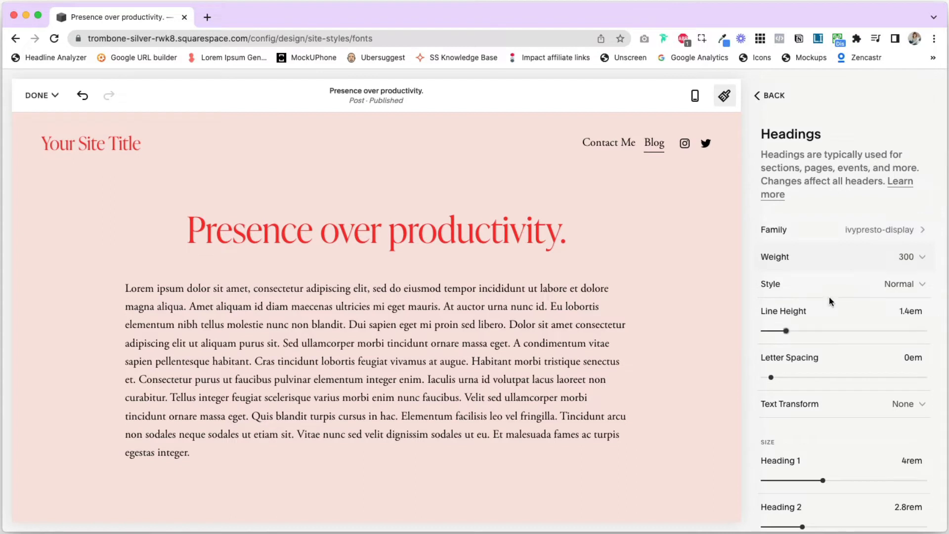
Try the Uppercase text transform on the headings and set it back to None
left_click(918, 286)
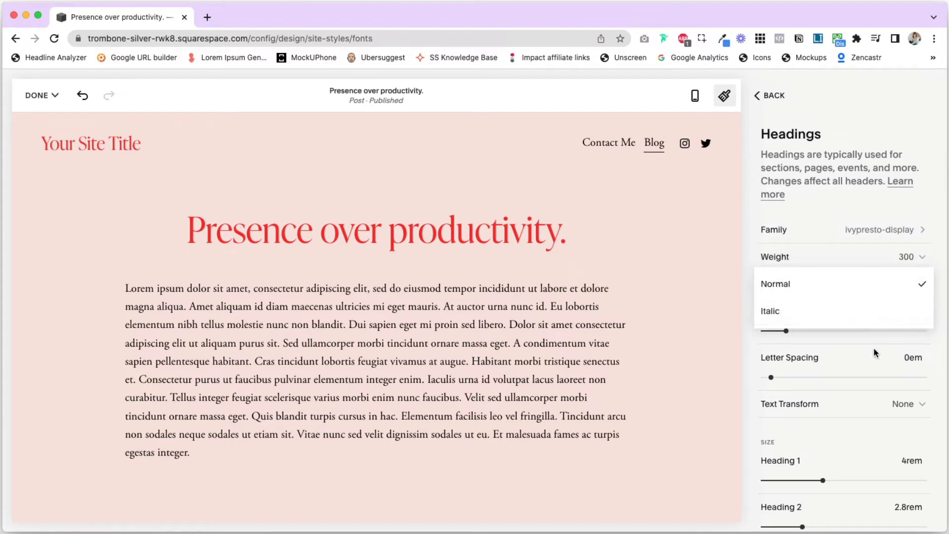
left_click(905, 418)
left_click(850, 433)
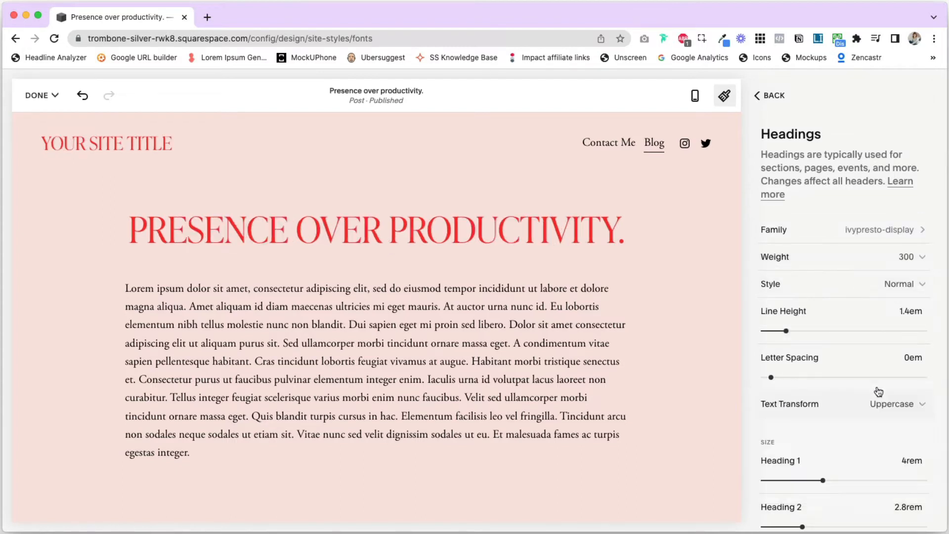
left_click(894, 407)
left_click(850, 379)
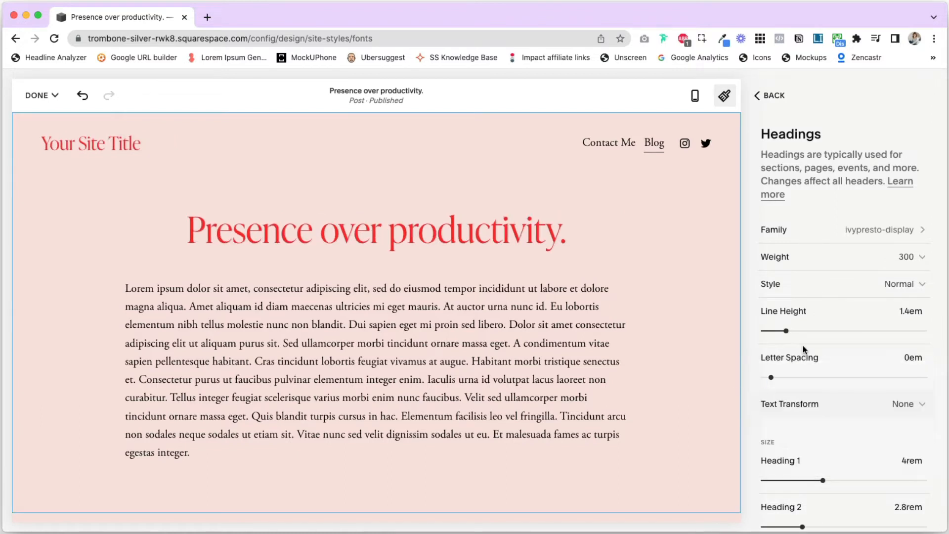
Set the global paragraphs font family to Arial, after trying Adelle Sans
scroll(858, 441, "down", 3)
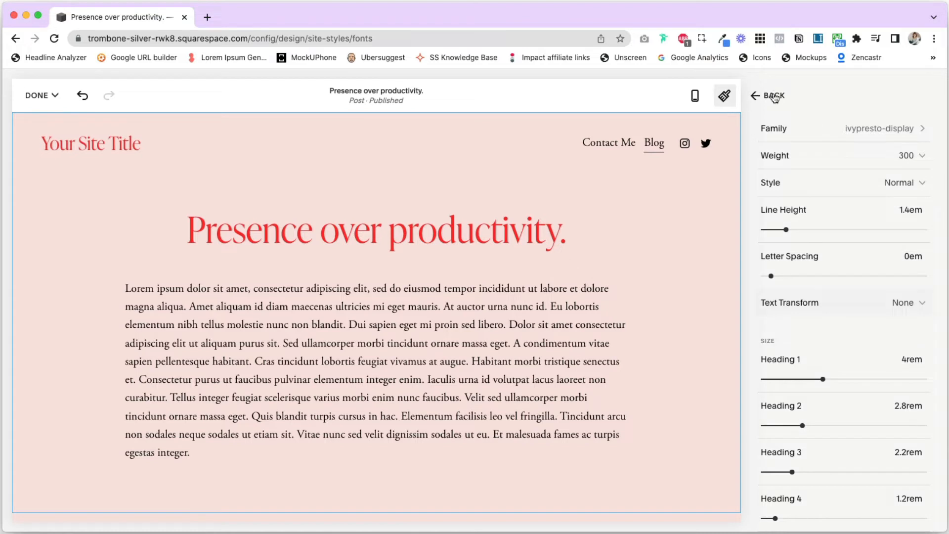
left_click(774, 96)
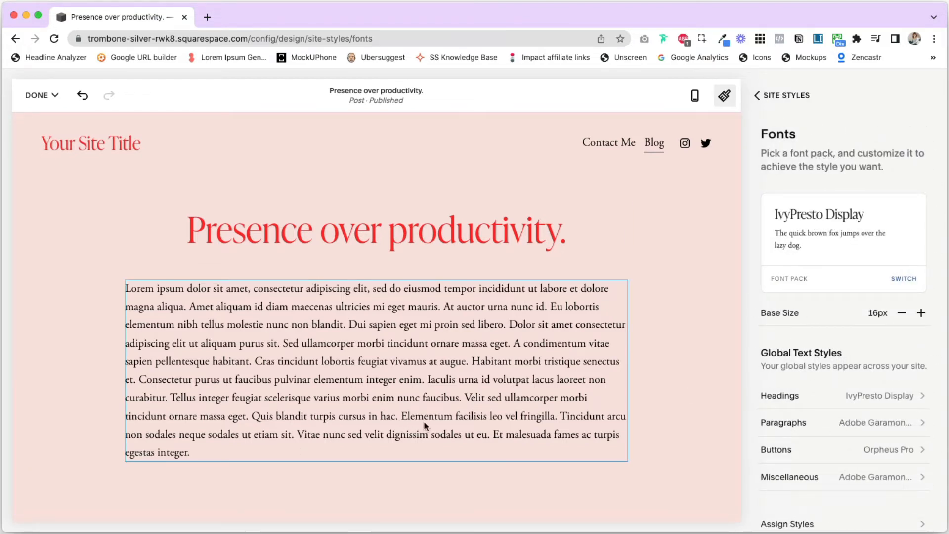
scroll(440, 412, "down", 1)
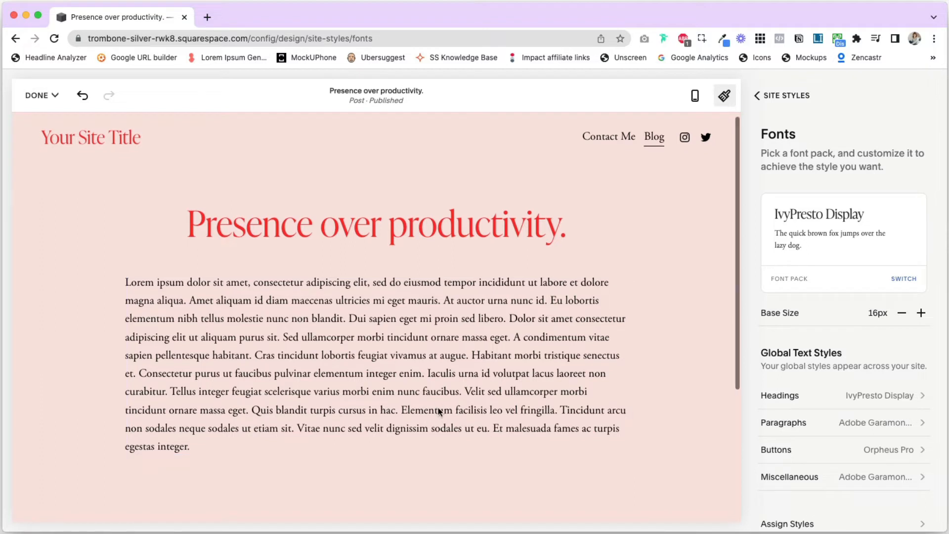
scroll(438, 407, "up", 1)
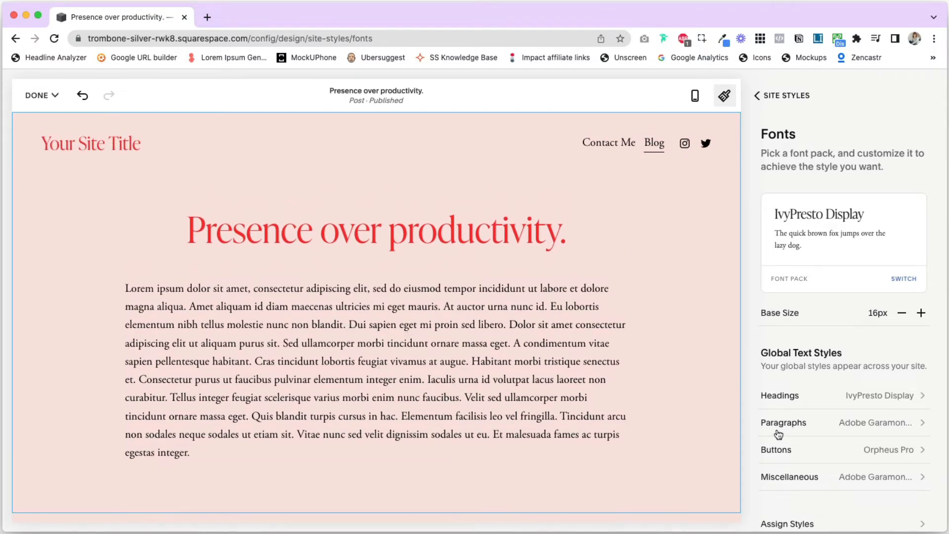
left_click(883, 427)
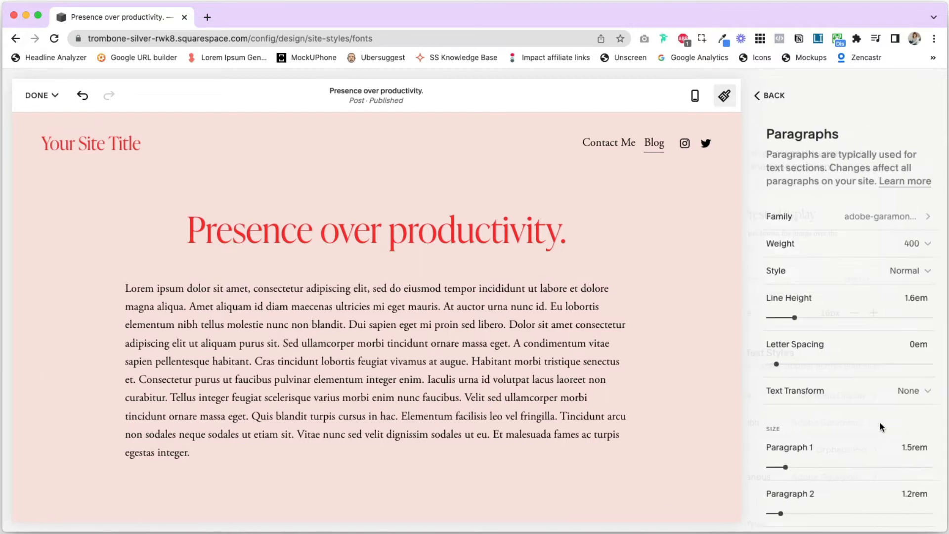
left_click(869, 218)
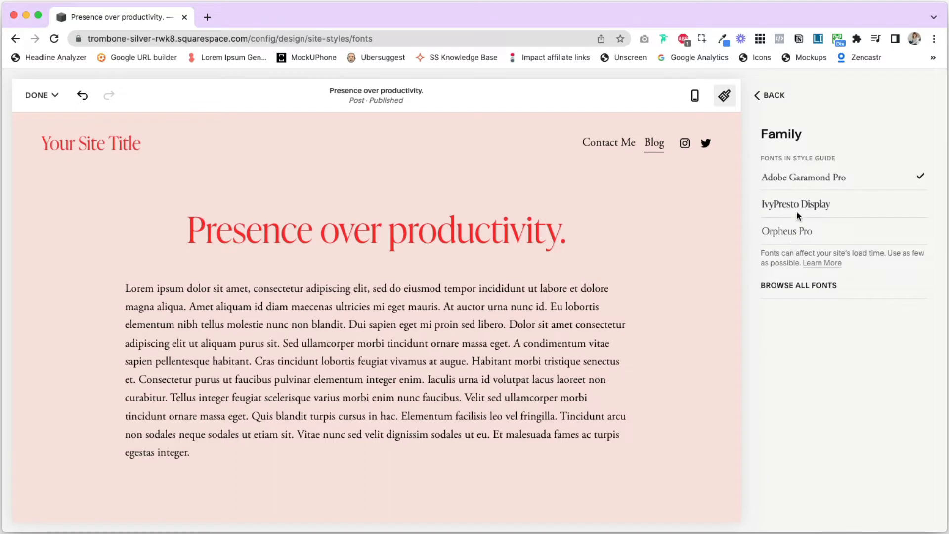
left_click(802, 287)
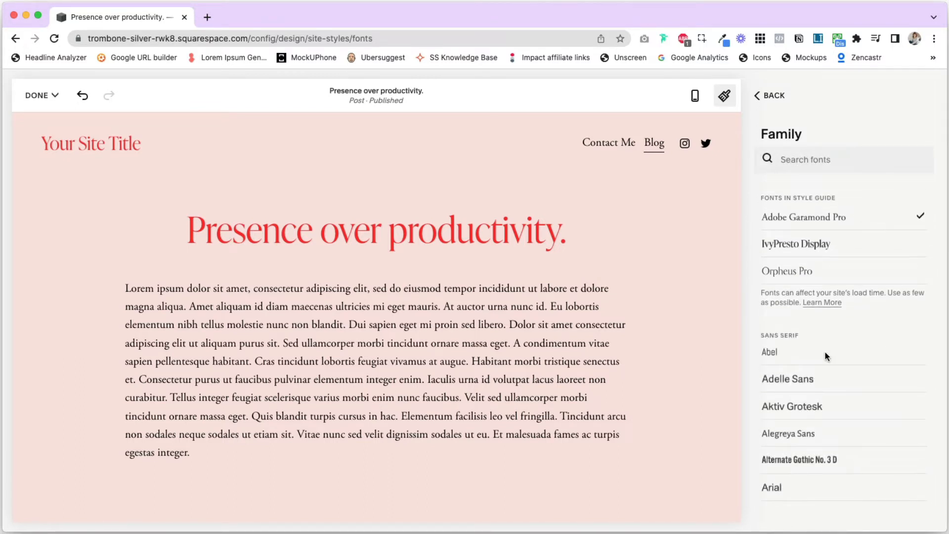
scroll(825, 353, "down", 5)
scroll(825, 351, "down", 10)
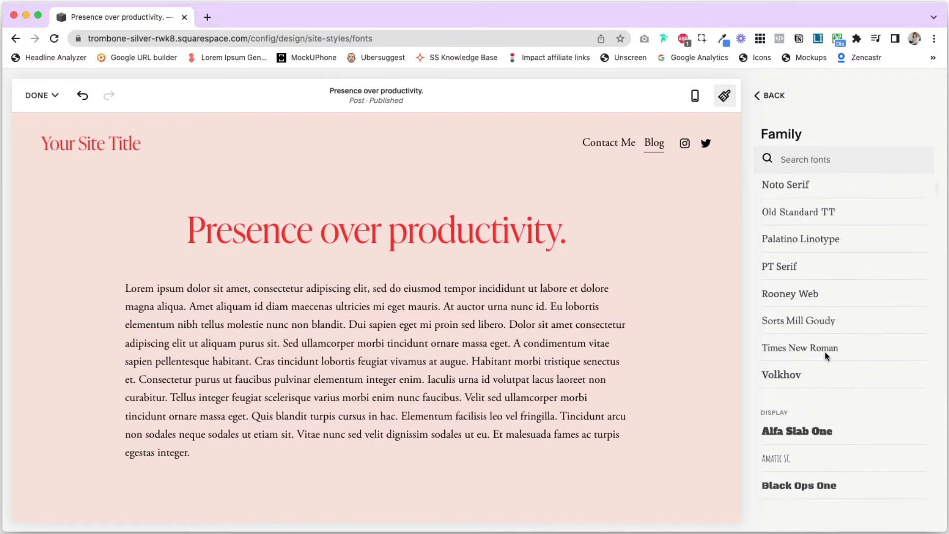
scroll(828, 359, "up", 15)
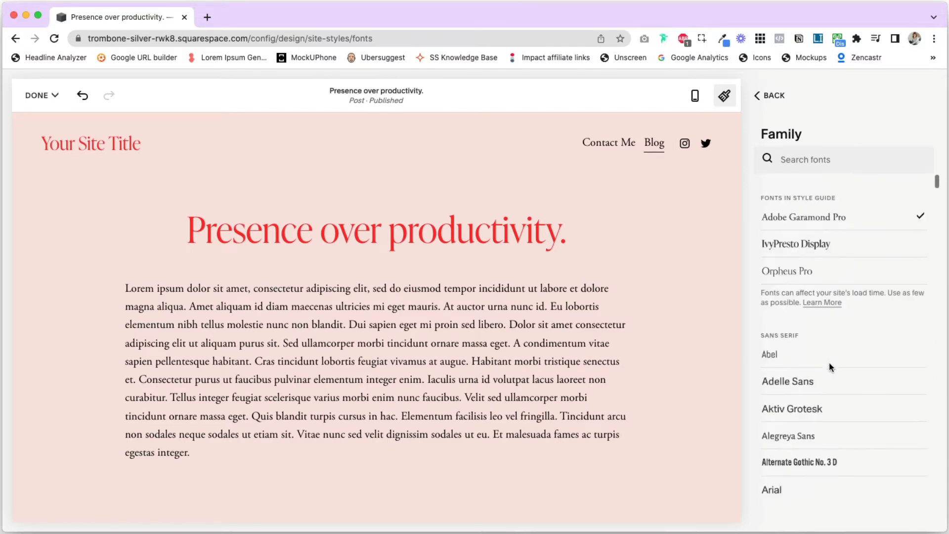
left_click(773, 391)
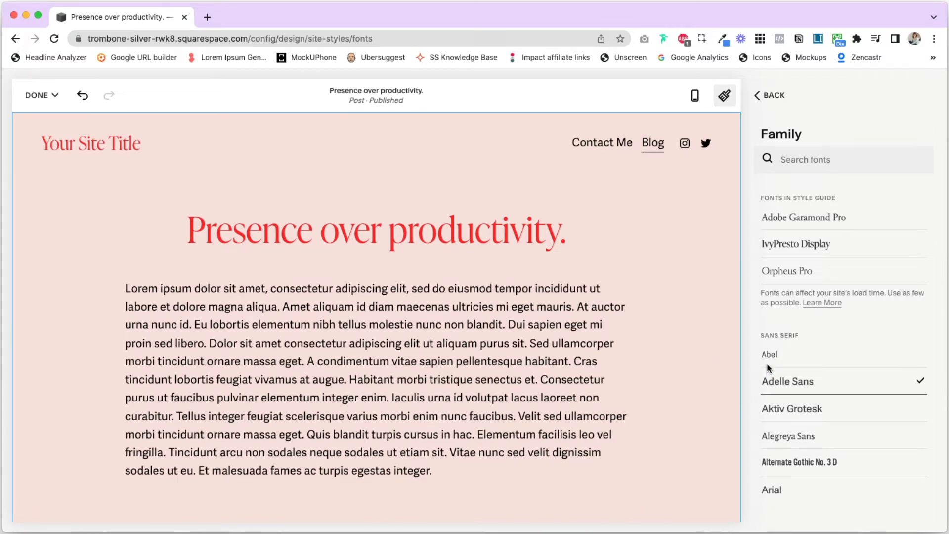
left_click(777, 489)
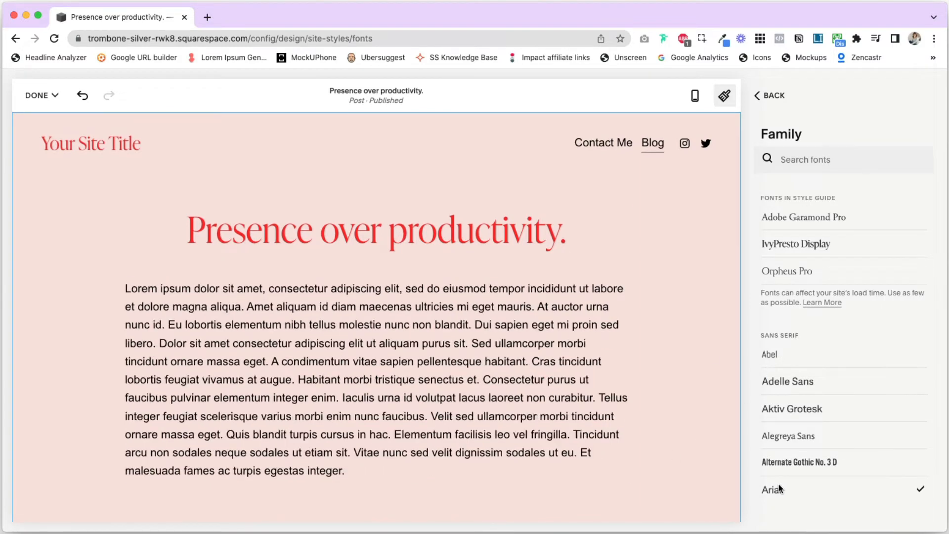
Choose weight 400 for the paragraphs and return to the fonts overview
left_click(768, 95)
left_click(871, 245)
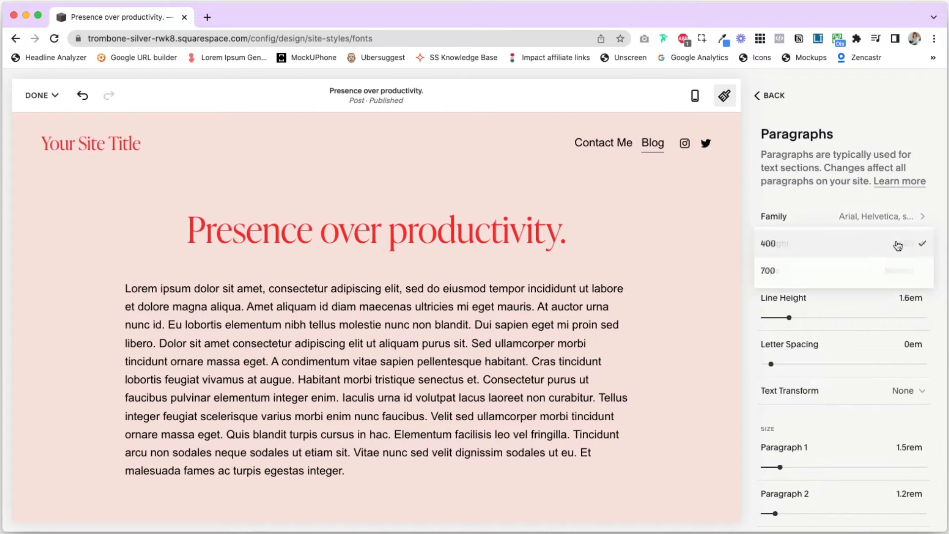
left_click(798, 246)
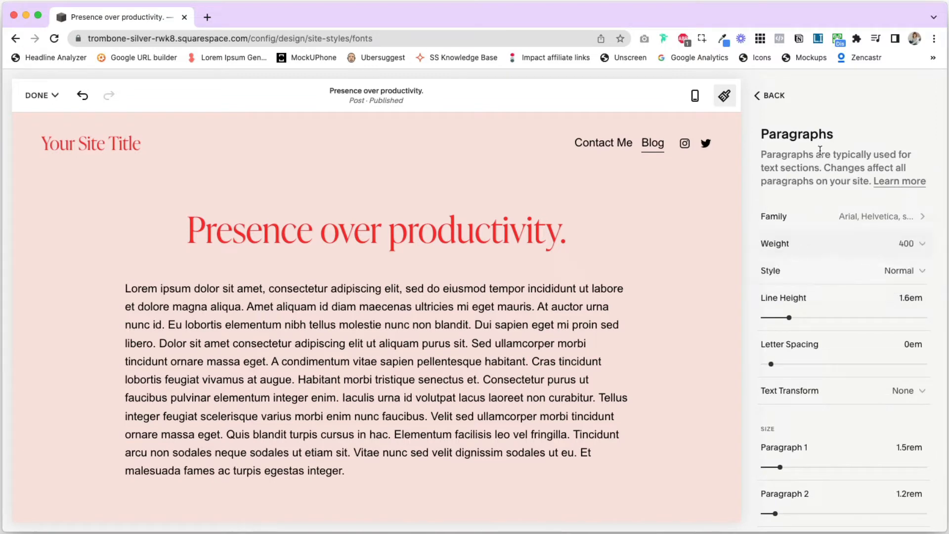
left_click(766, 97)
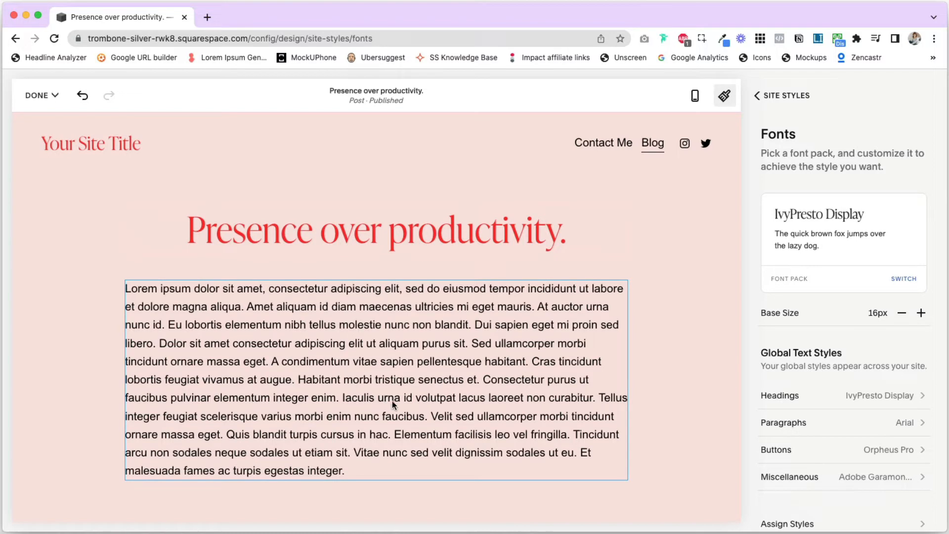
Review the lower part of the blog post and open the Assign Styles settings
scroll(895, 426, "down", 3)
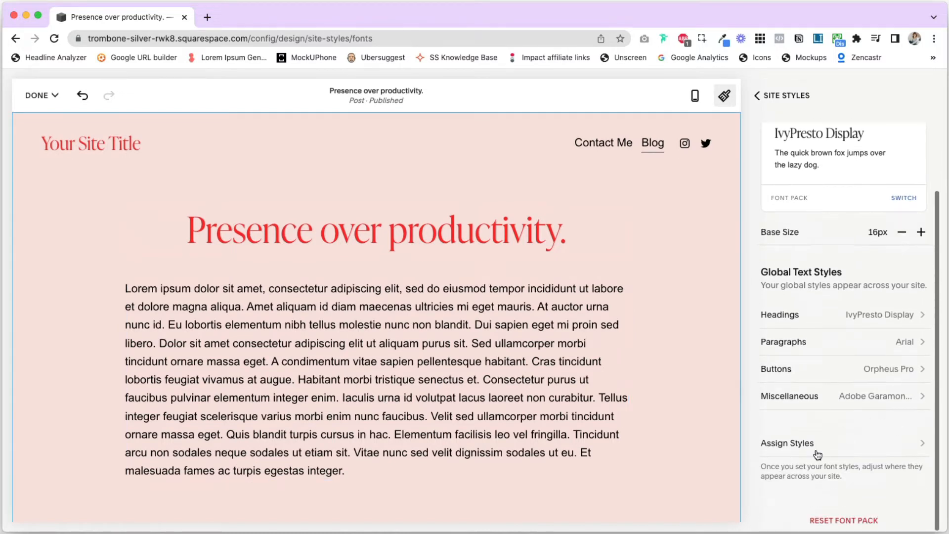
scroll(522, 360, "down", 5)
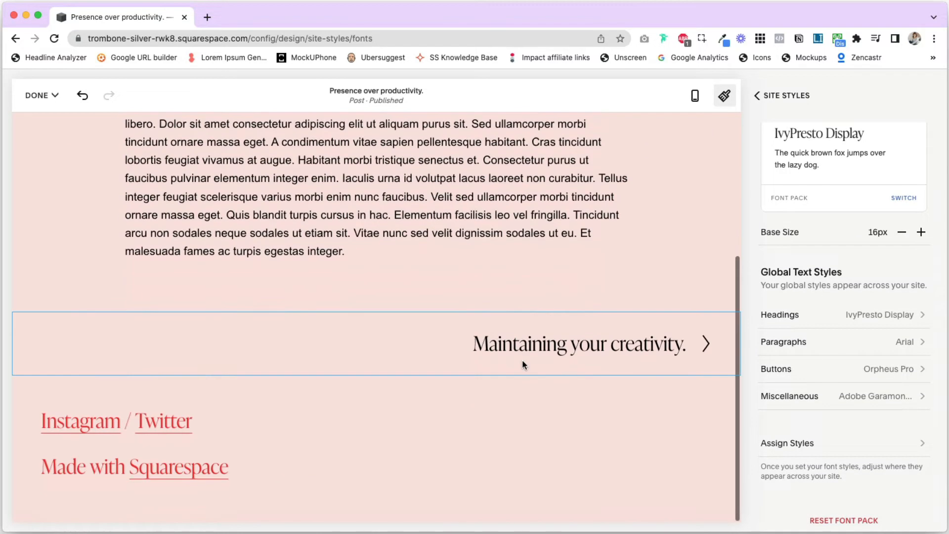
scroll(561, 408, "down", 2)
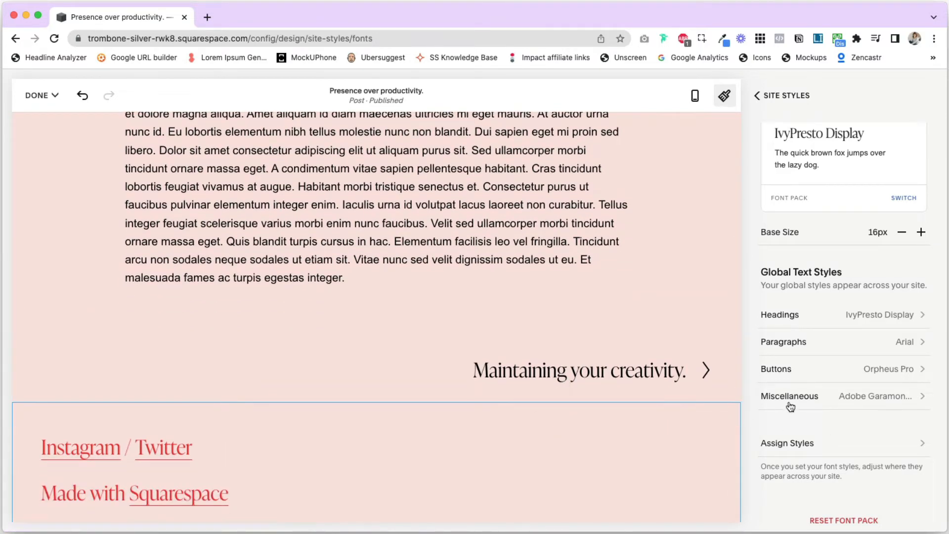
left_click(794, 447)
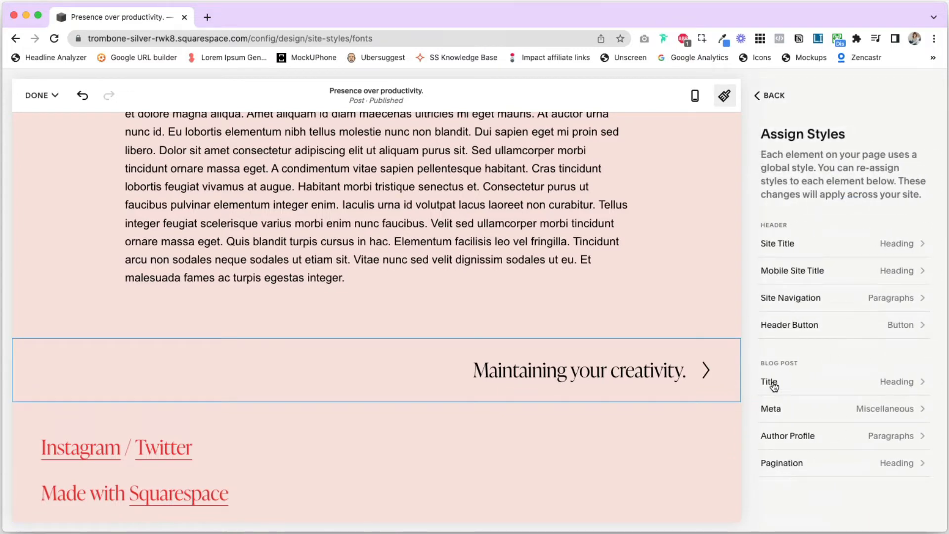
Save the font style changes and show the publish date above the blog post title
scroll(425, 271, "up", 5)
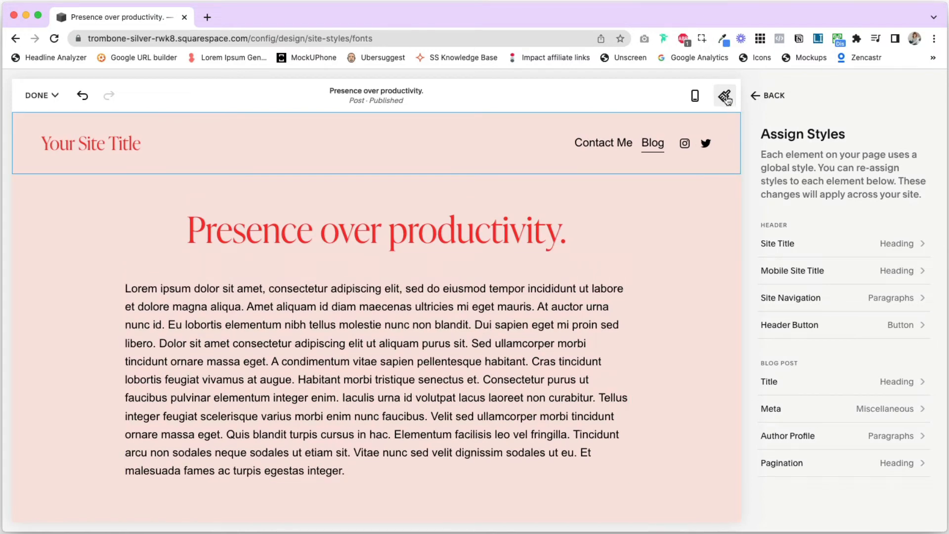
left_click(39, 95)
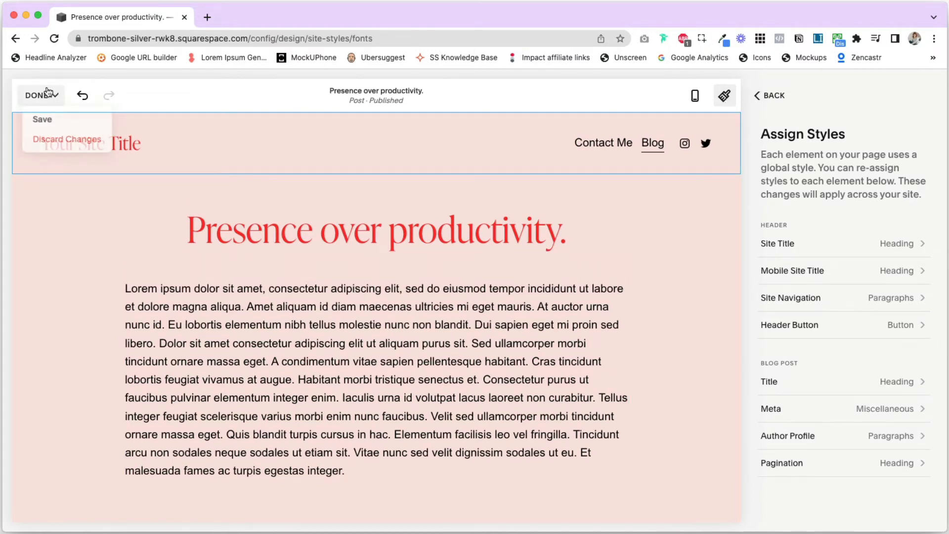
left_click(42, 121)
scroll(820, 356, "down", 1)
left_click(912, 377)
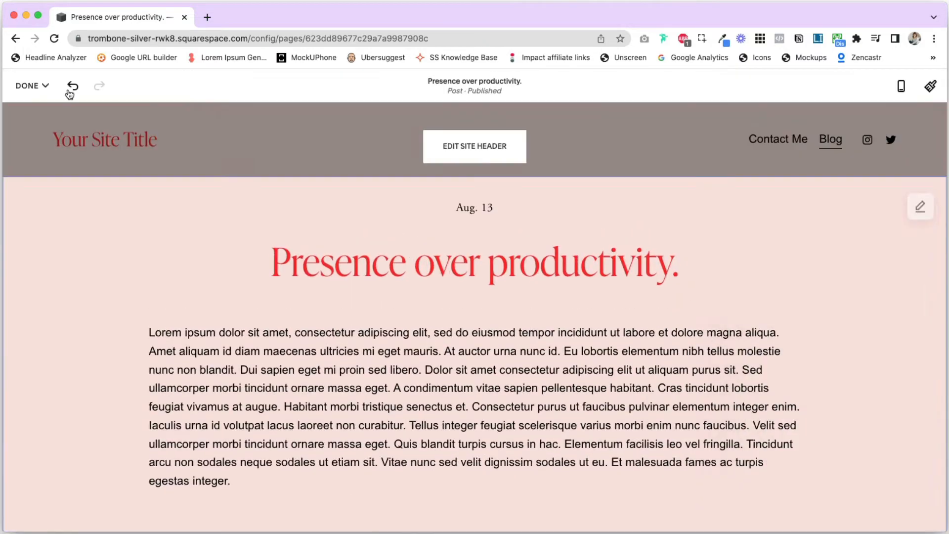
Save the blog post layout and reopen the Assign Styles settings in the site-wide fonts
left_click(29, 86)
left_click(33, 112)
left_click(261, 94)
left_click(929, 87)
left_click(840, 168)
left_click(822, 450)
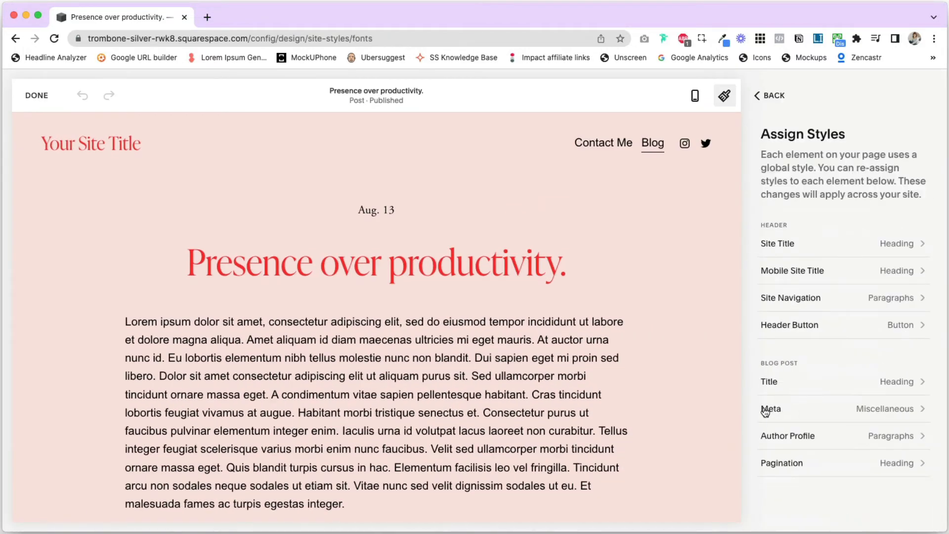
Switch the blog post Meta text to a Custom style with the Arial family, after trying IvyPresto Display
left_click(882, 414)
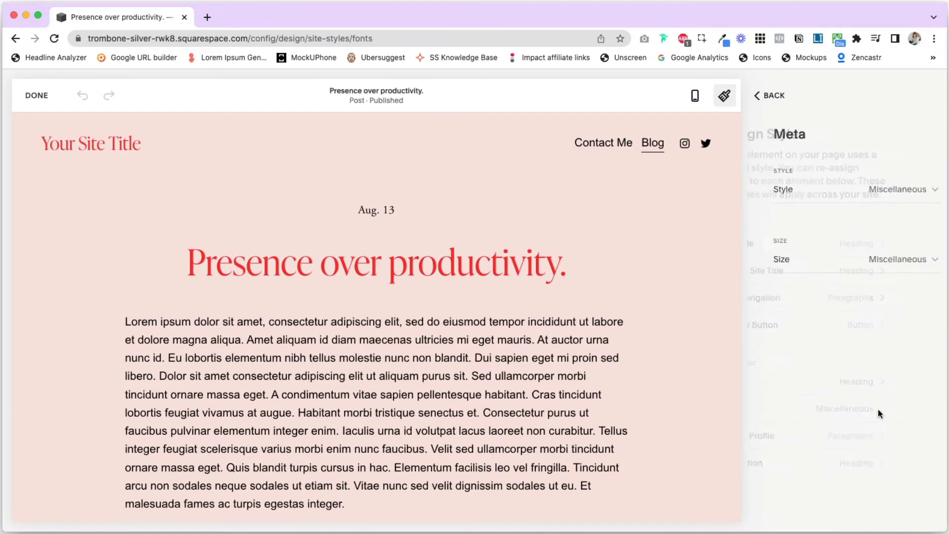
left_click(884, 189)
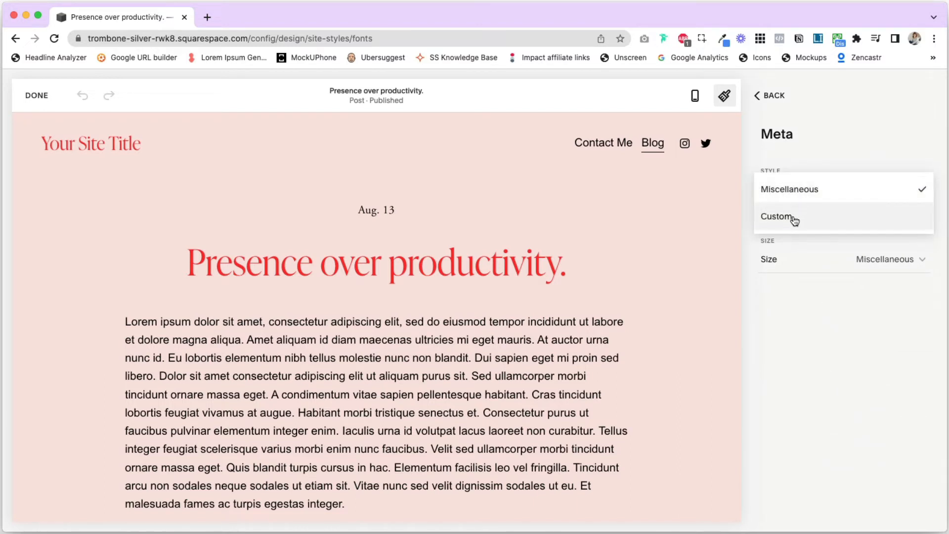
left_click(907, 216)
left_click(881, 222)
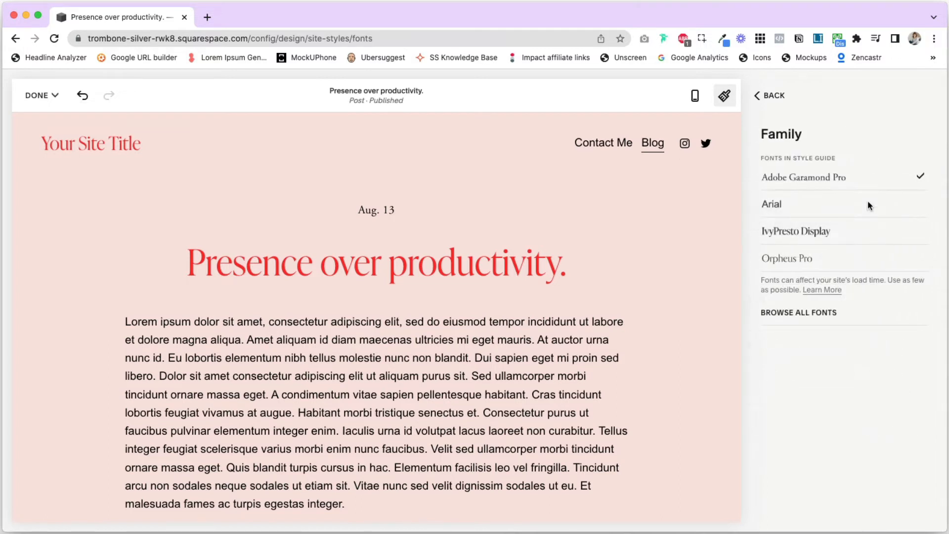
left_click(785, 231)
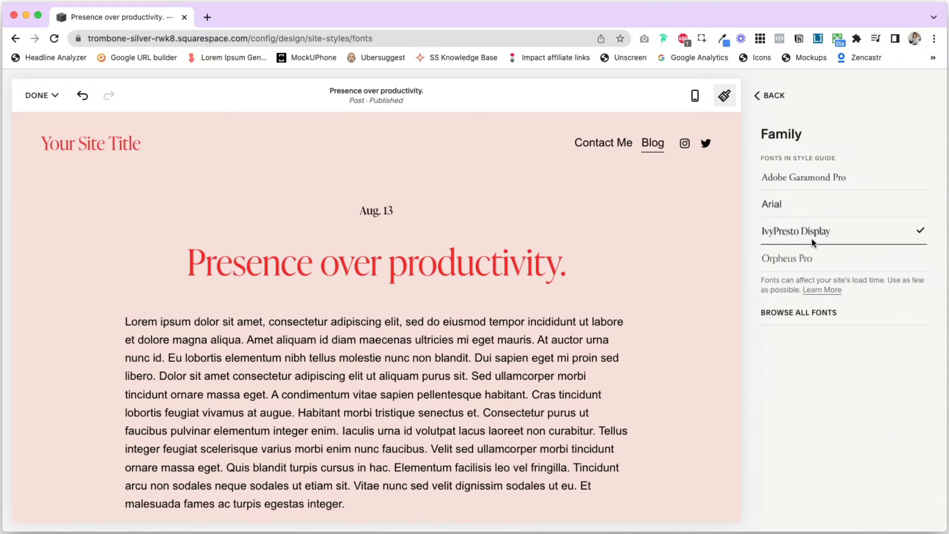
left_click(774, 208)
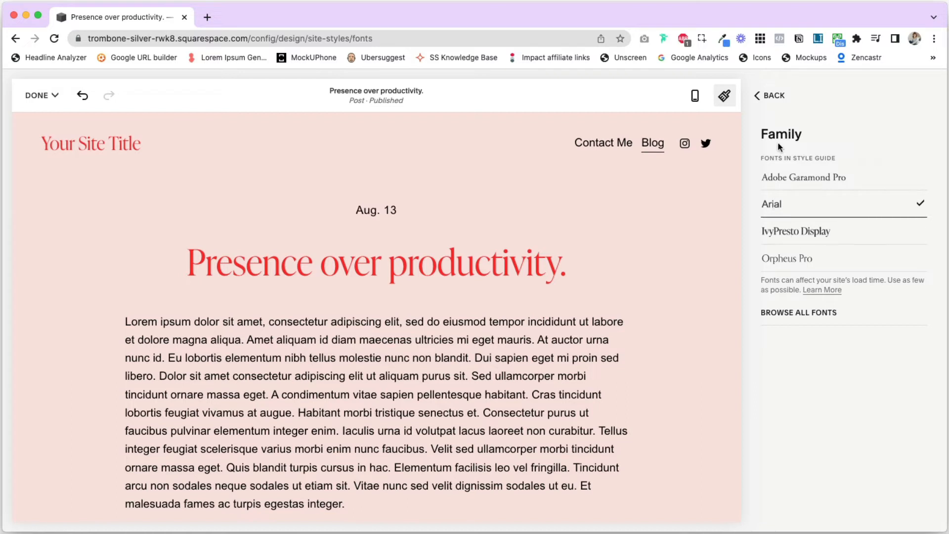
left_click(767, 96)
Set the Meta text transform to Uppercase and return to the Assign Styles list
left_click(897, 344)
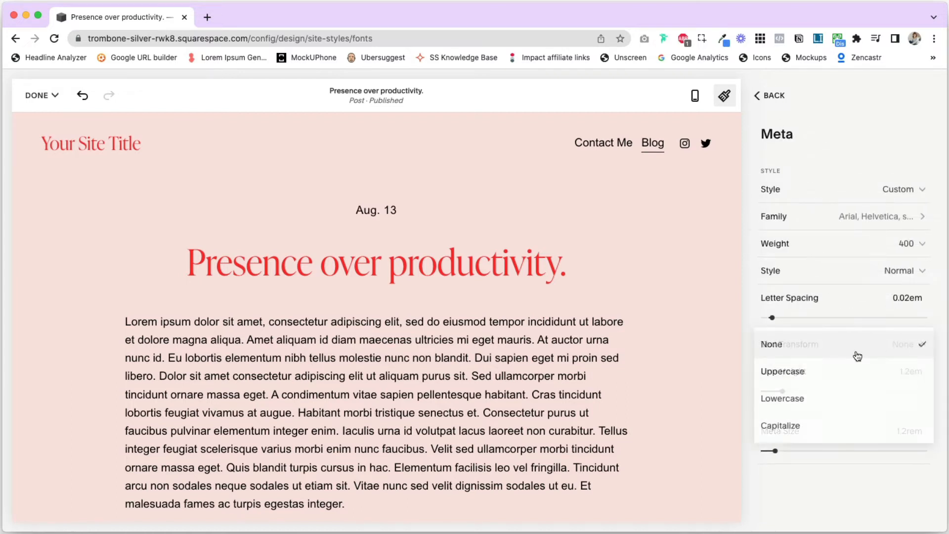
left_click(786, 373)
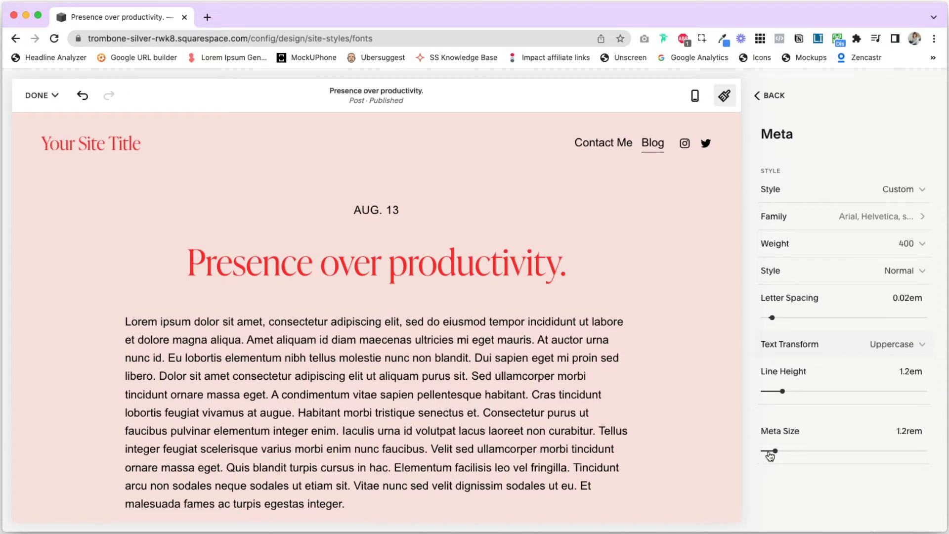
left_click(768, 95)
Switch the blog post Pagination text to a Custom style and set its font family to Arial
scroll(519, 348, "down", 10)
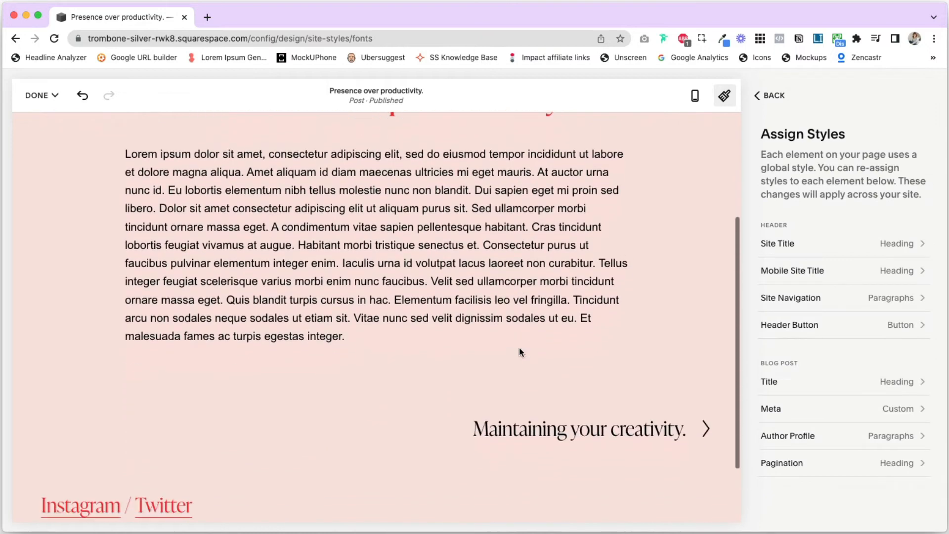
left_click(895, 463)
left_click(896, 185)
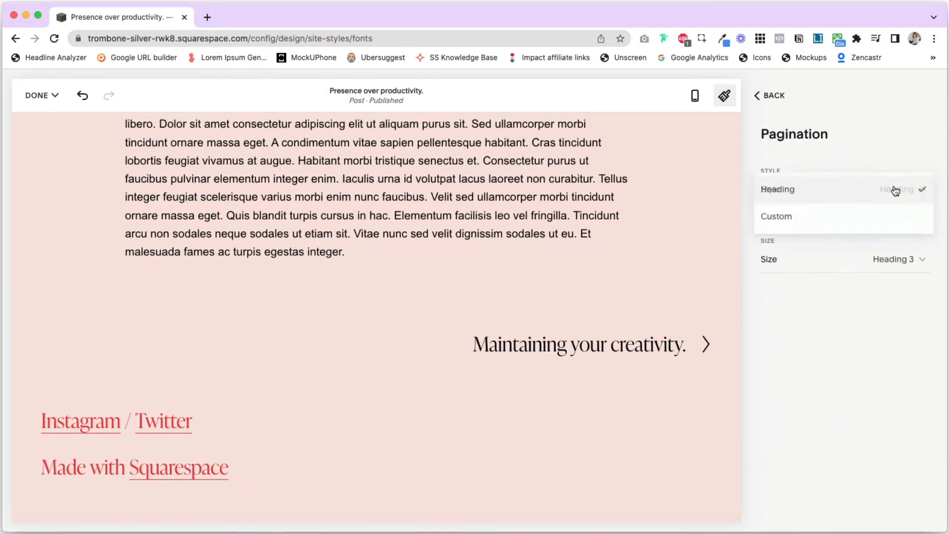
left_click(841, 222)
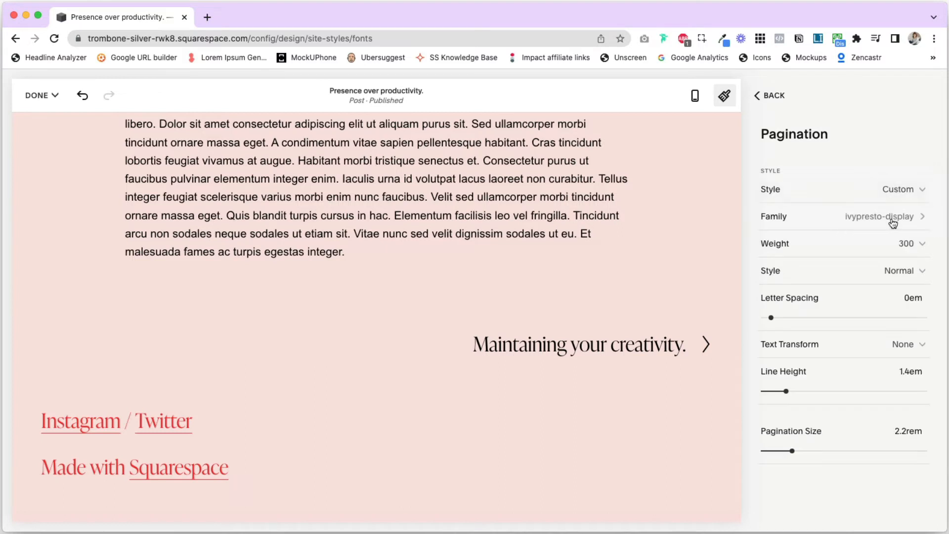
left_click(860, 218)
left_click(773, 206)
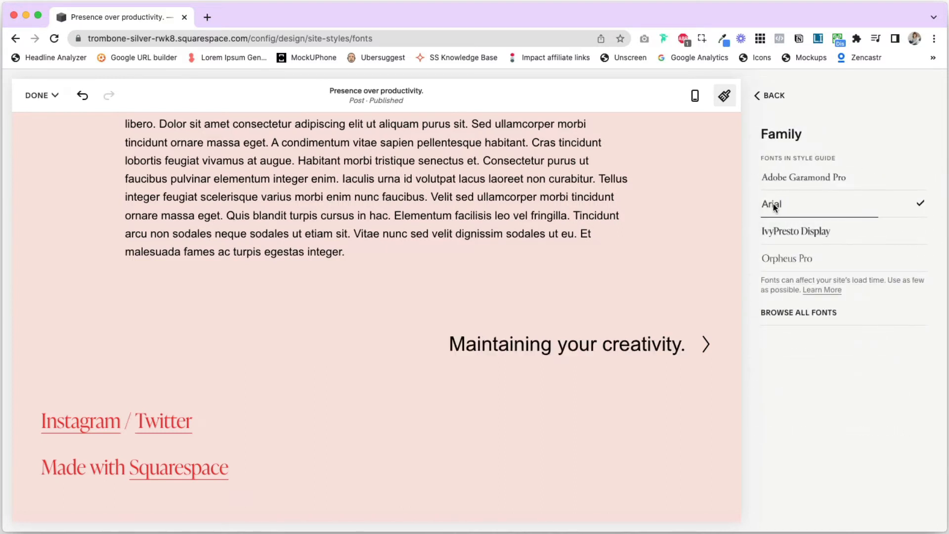
left_click(771, 94)
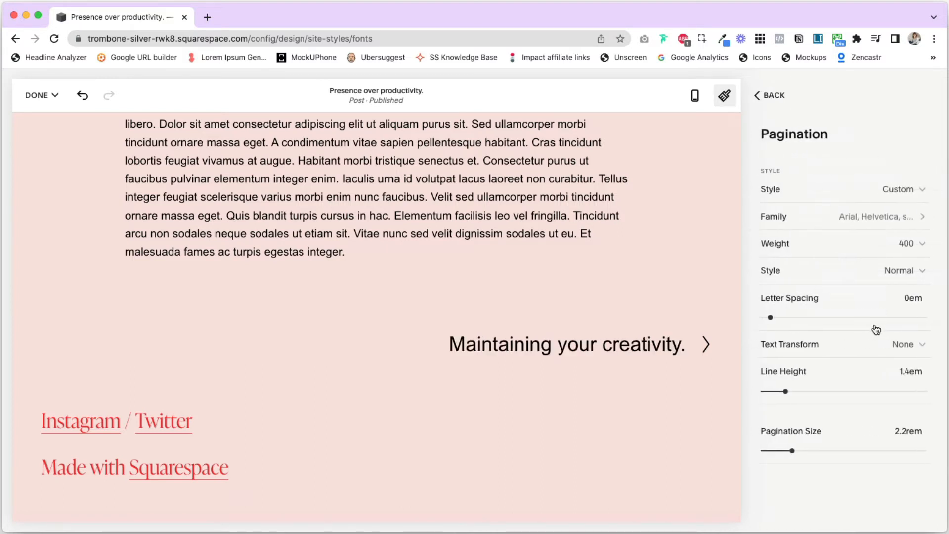
Reduce the Pagination size to 1.8rem, set its text transform to Uppercase and check the post
mouse_move(791, 450)
left_mouse_down()
mouse_move(774, 450)
mouse_move(786, 450)
left_mouse_up()
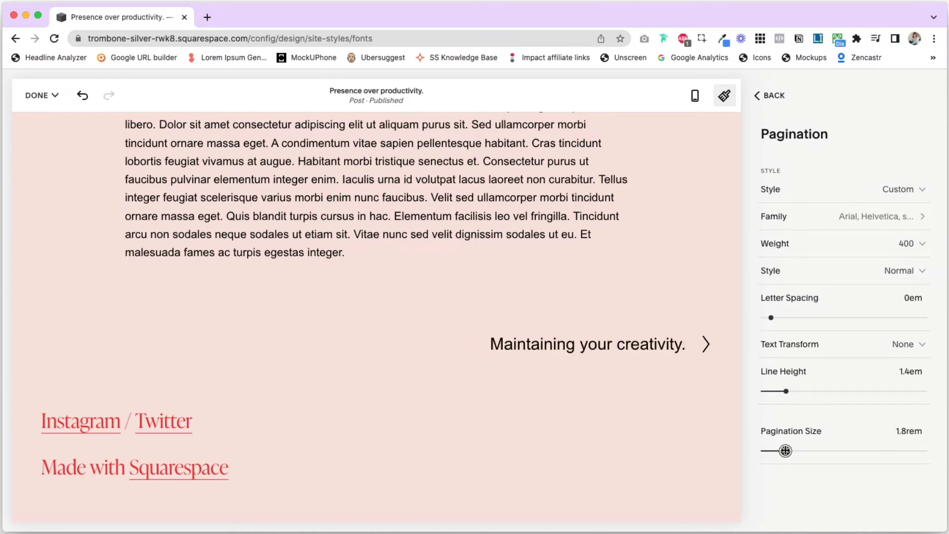
left_click(910, 346)
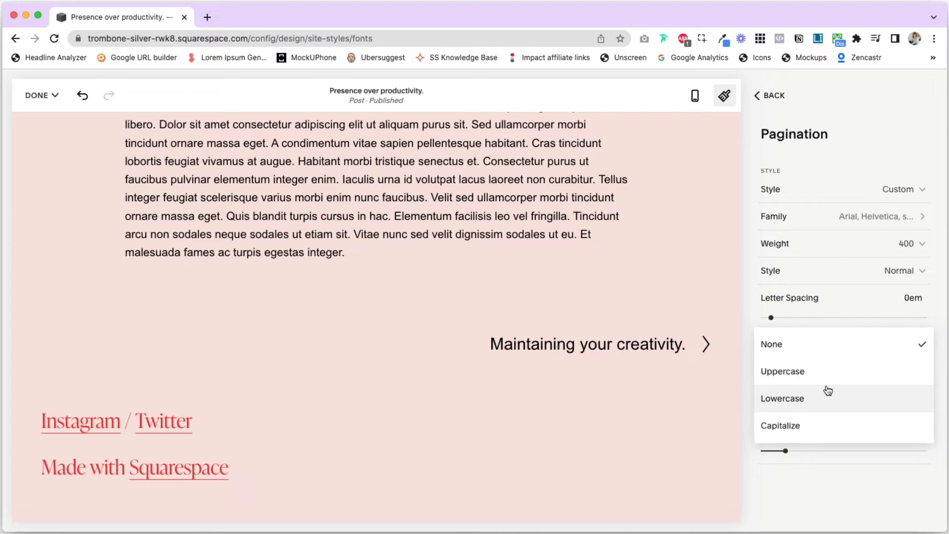
left_click(805, 367)
scroll(628, 227, "up", 4)
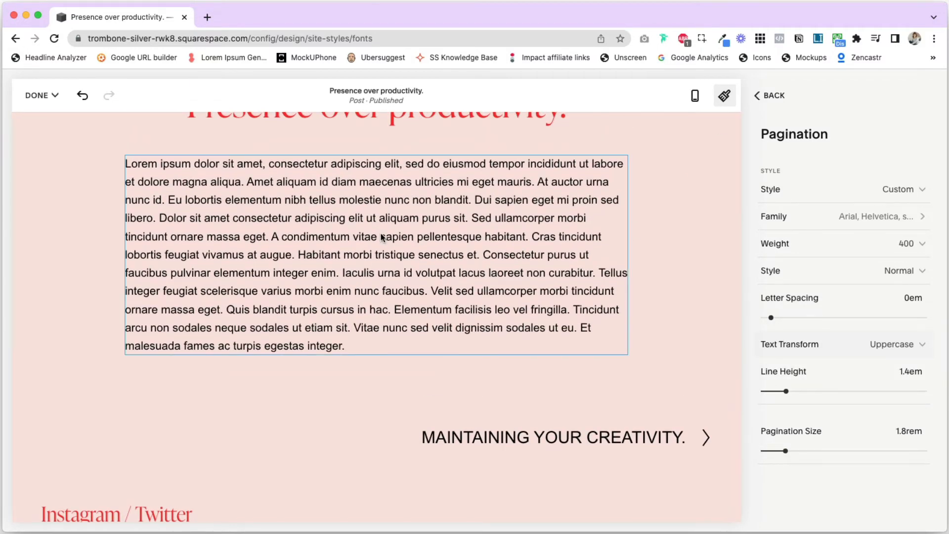
scroll(382, 237, "up", 5)
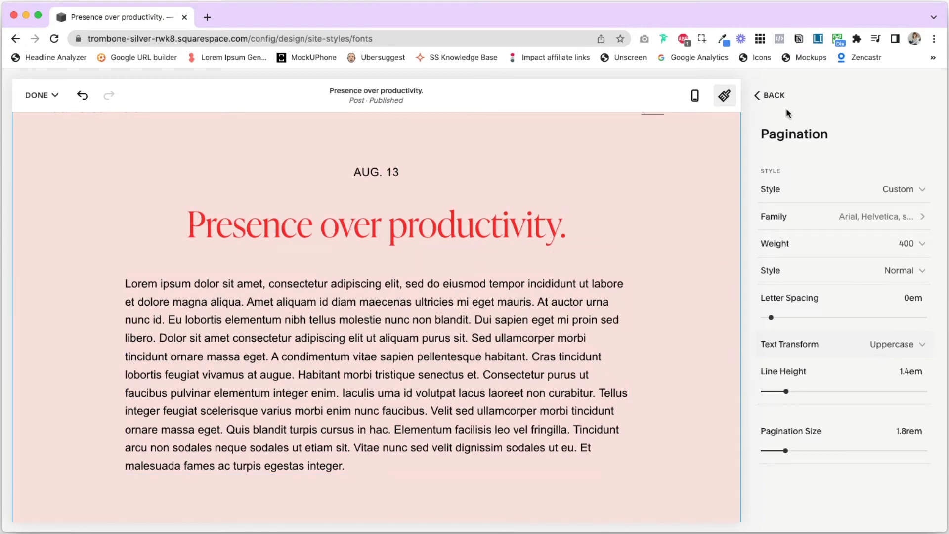
Leave the font settings and open the palette editor in the site-wide color settings
left_click(774, 97)
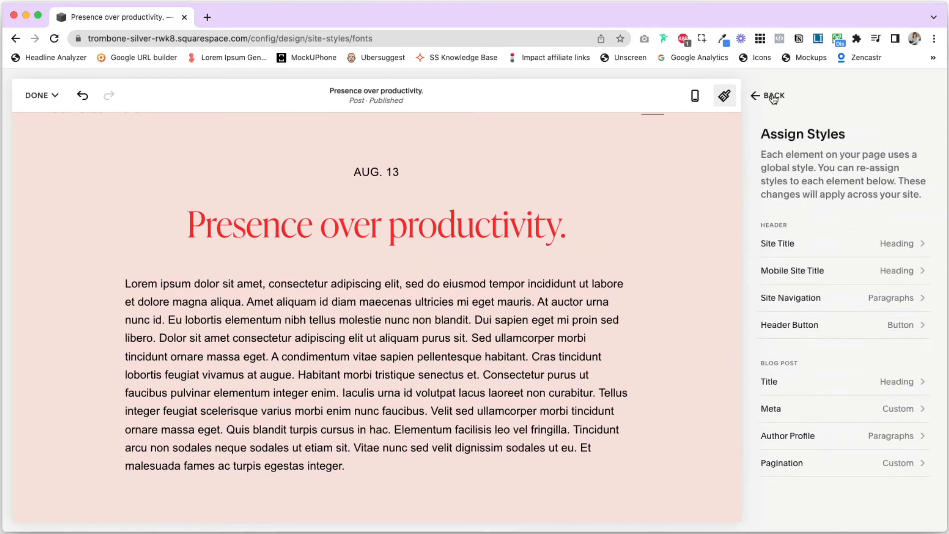
left_click(774, 97)
left_click(773, 97)
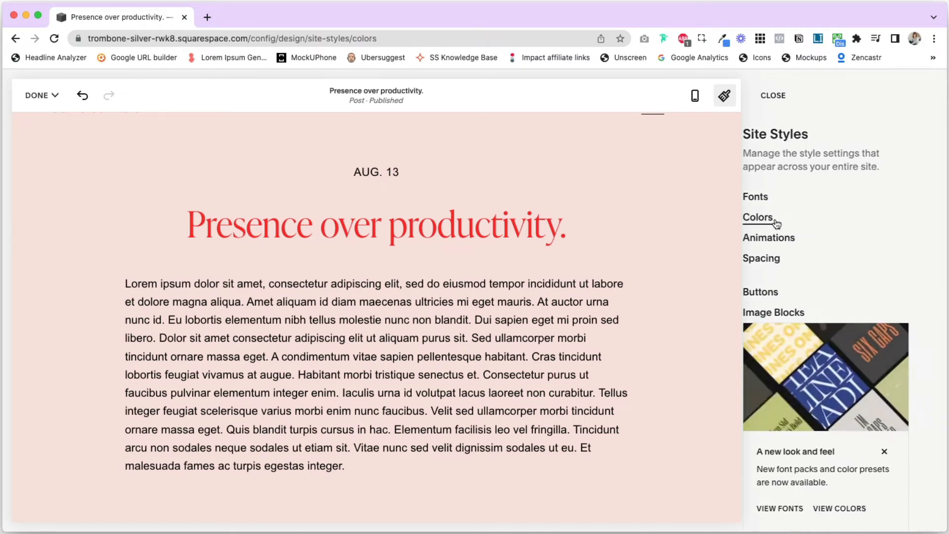
left_click(776, 219)
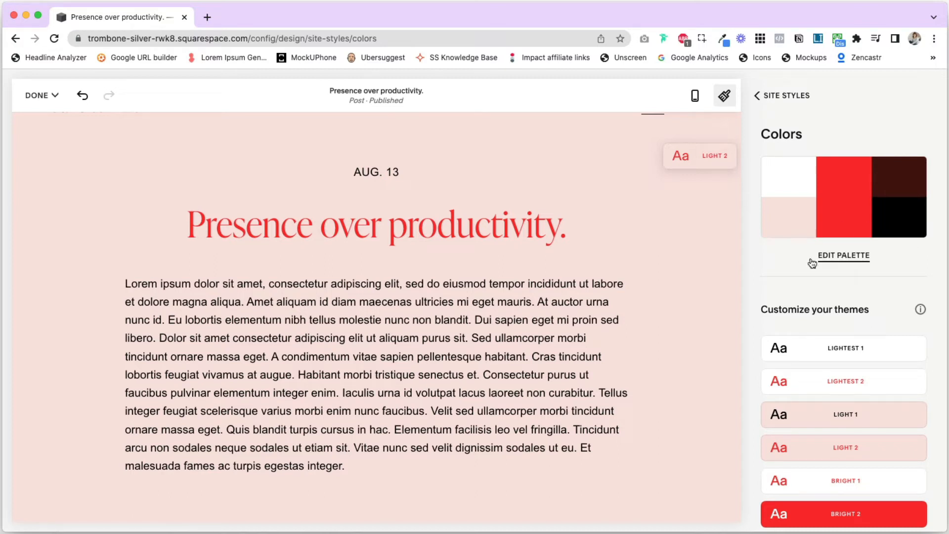
left_click(842, 256)
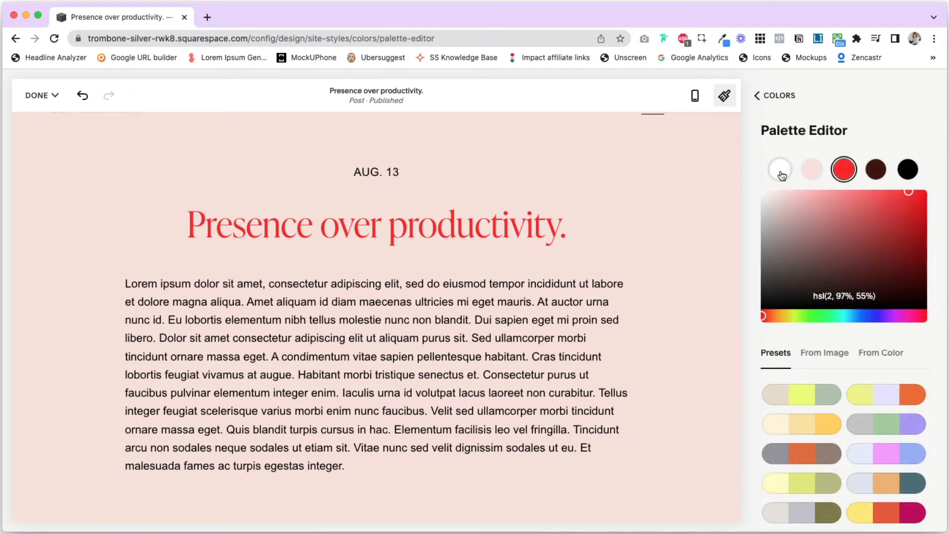
Try hsl(254, 13%, 32%) for the white palette color, check the page, and return the color to white
left_click(781, 174)
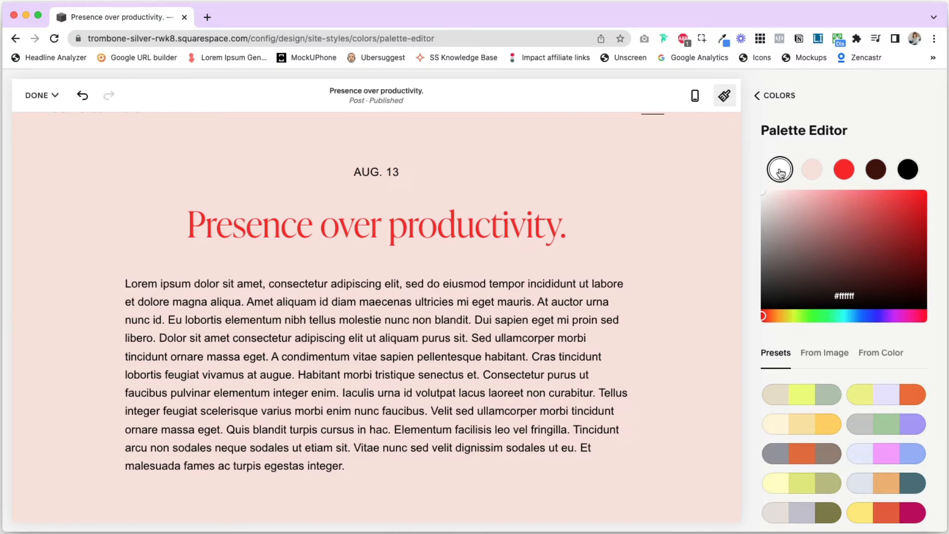
left_click(765, 194)
left_click_drag(766, 196, 799, 265)
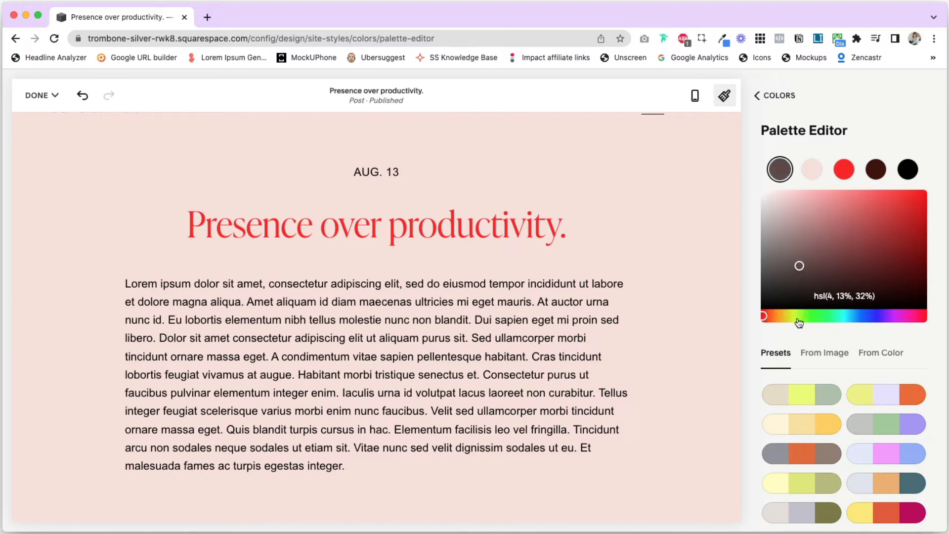
left_click(878, 319)
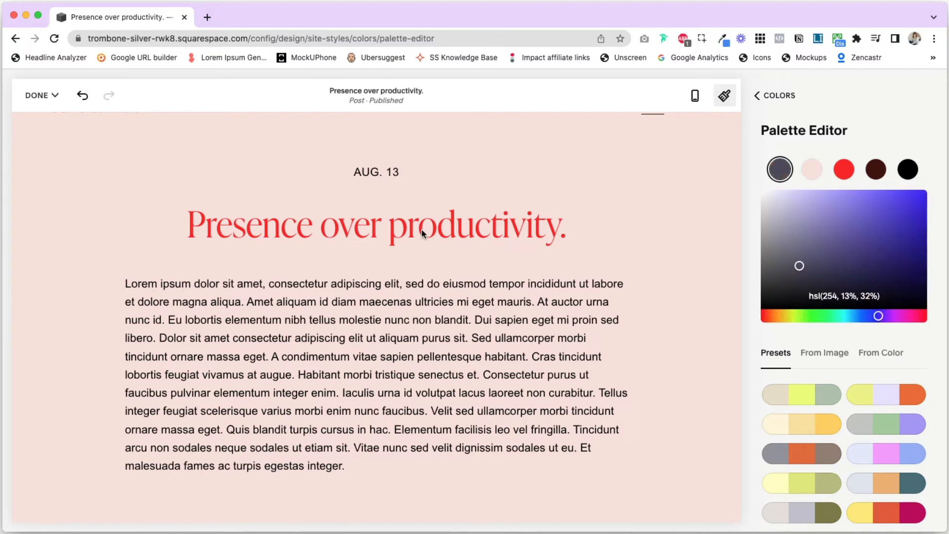
scroll(423, 232, "up", 1)
scroll(387, 294, "down", 5)
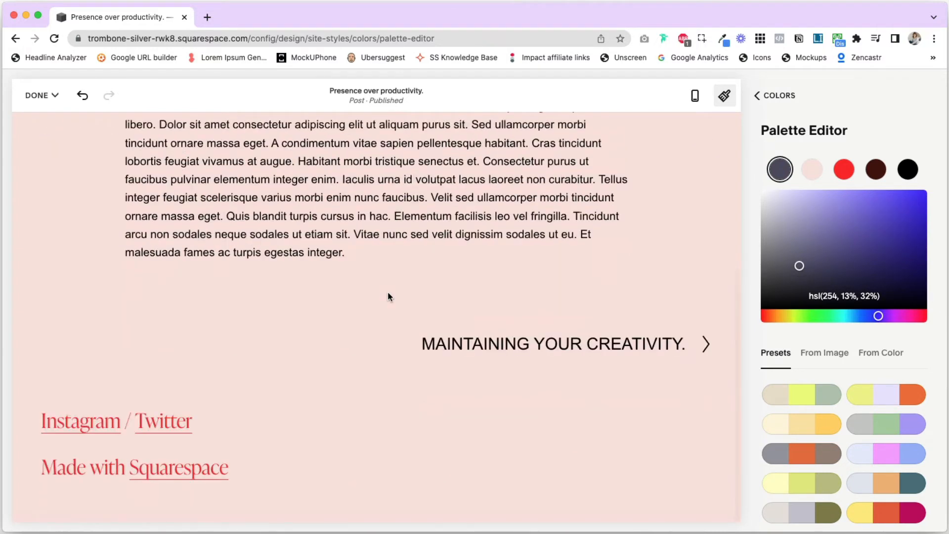
scroll(387, 296, "up", 5)
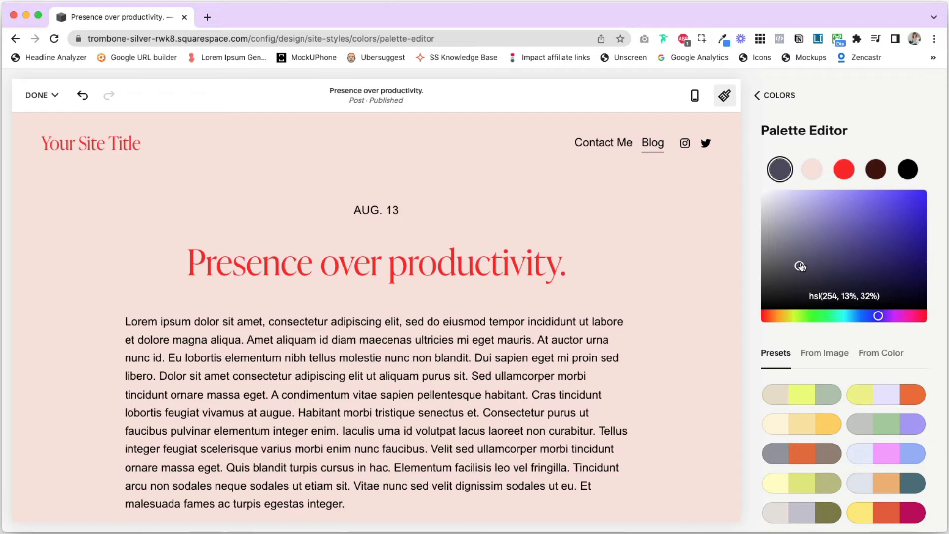
left_click_drag(799, 263, 752, 178)
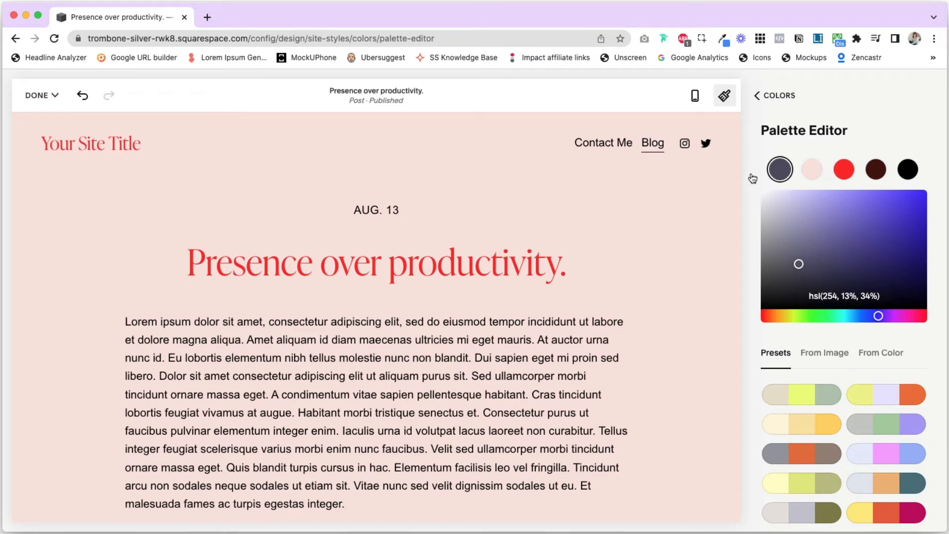
left_click(831, 296)
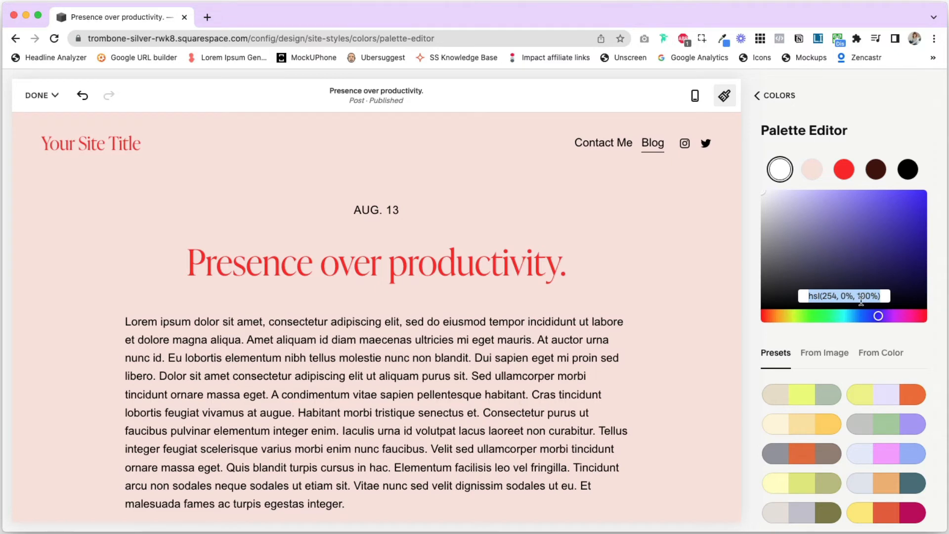
Change the light pink palette color to lavender, hsl(255, 100%, 93%), after trying a dark brownish red
left_click(815, 174)
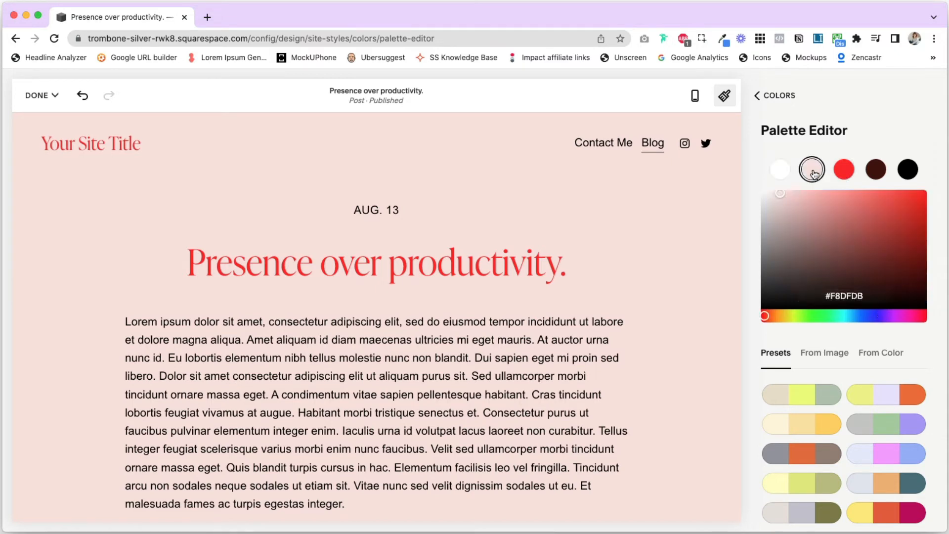
left_click_drag(783, 199, 783, 259)
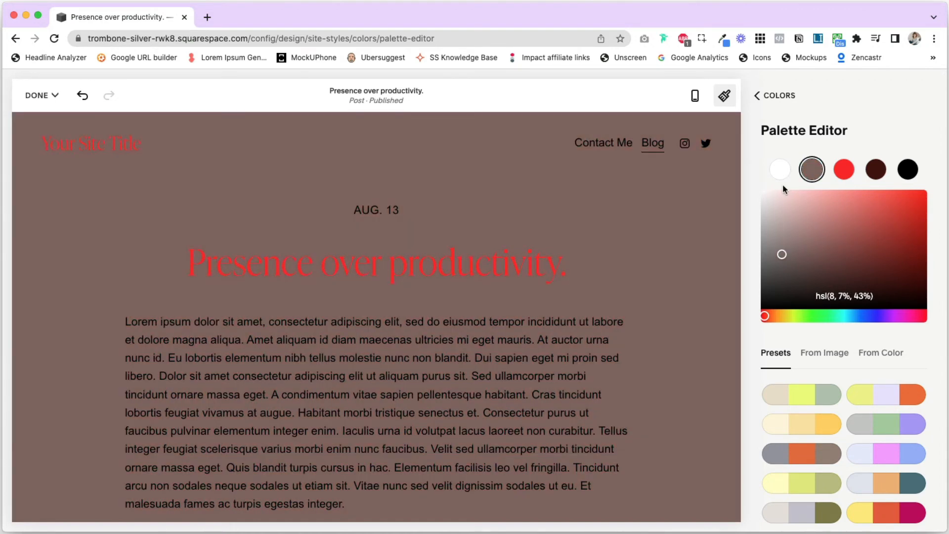
left_click(781, 191)
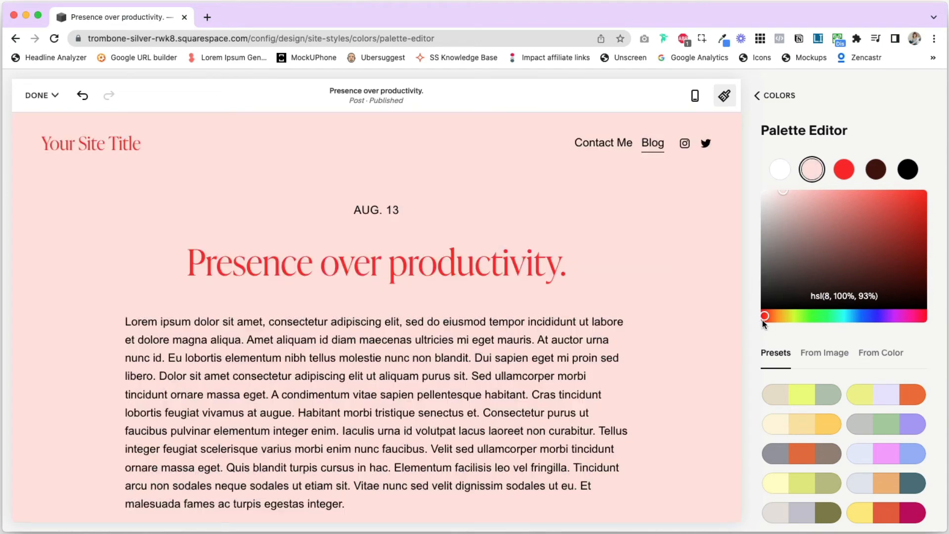
left_click_drag(764, 318, 878, 320)
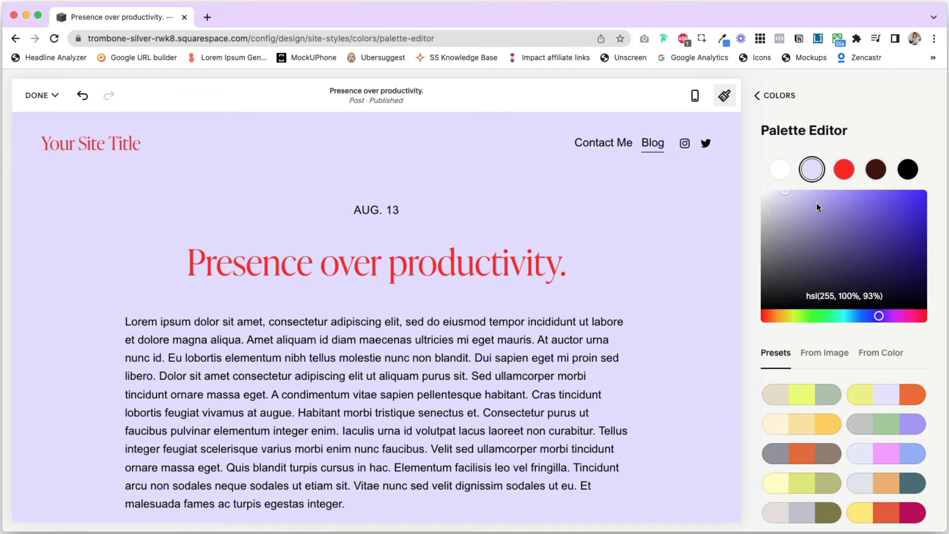
Try black, #000000, for the lavender palette color, and undo it along with the preceding hue change
left_click(843, 296)
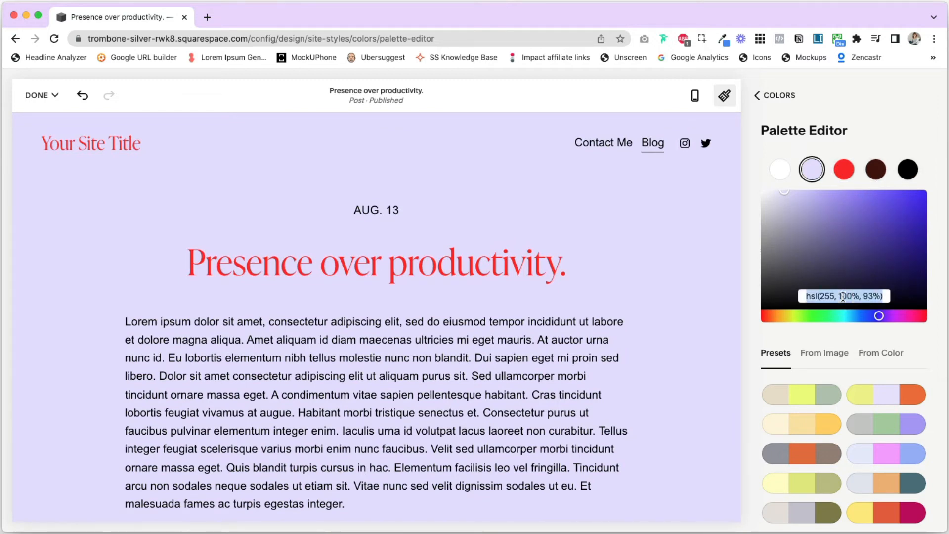
type("#000")
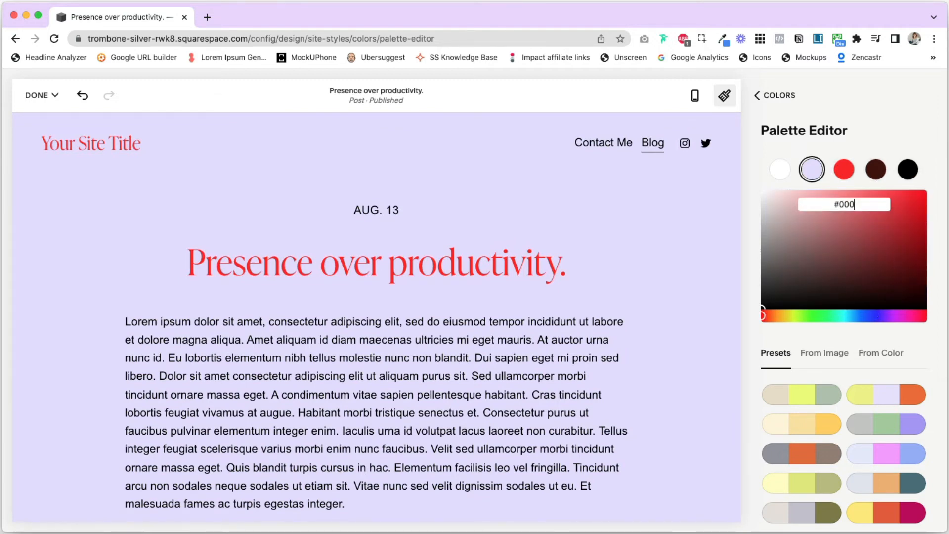
type("000")
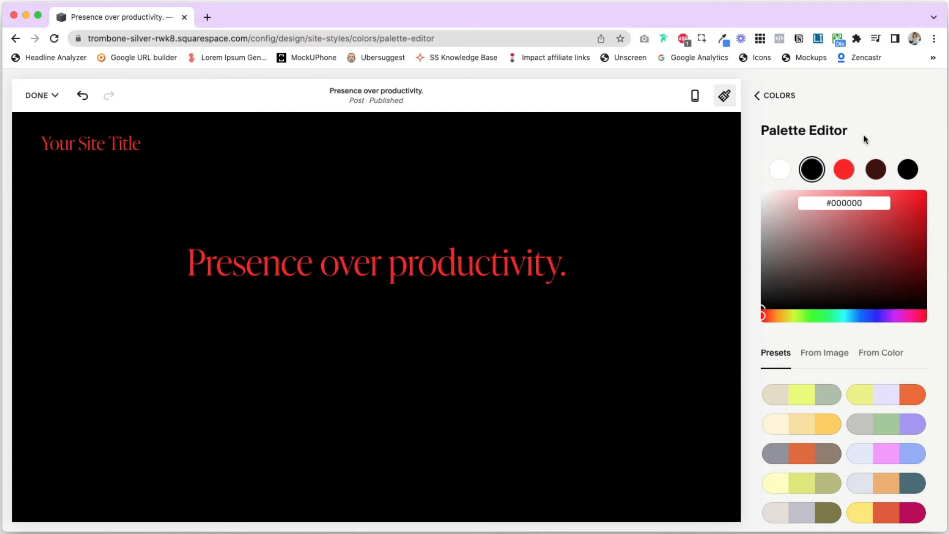
key("super+z")
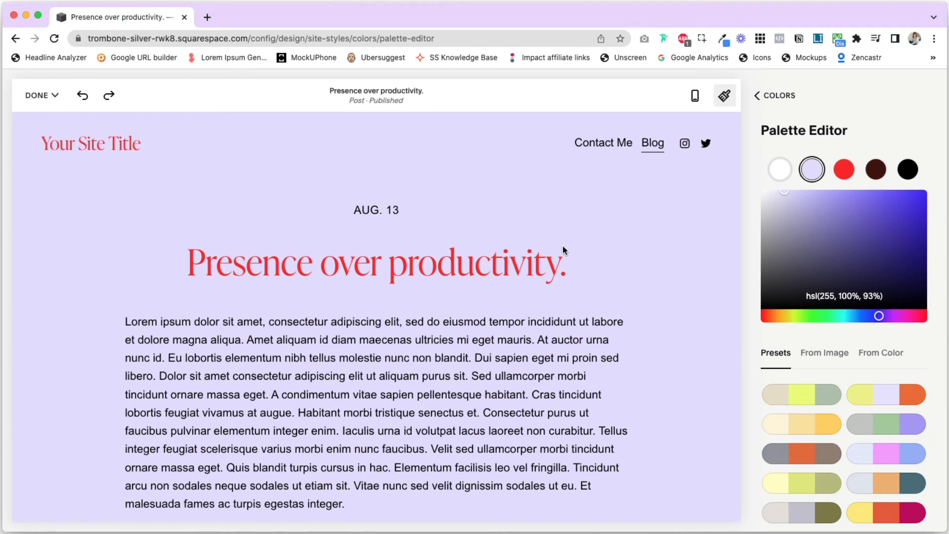
key("super+z")
left_click(78, 98)
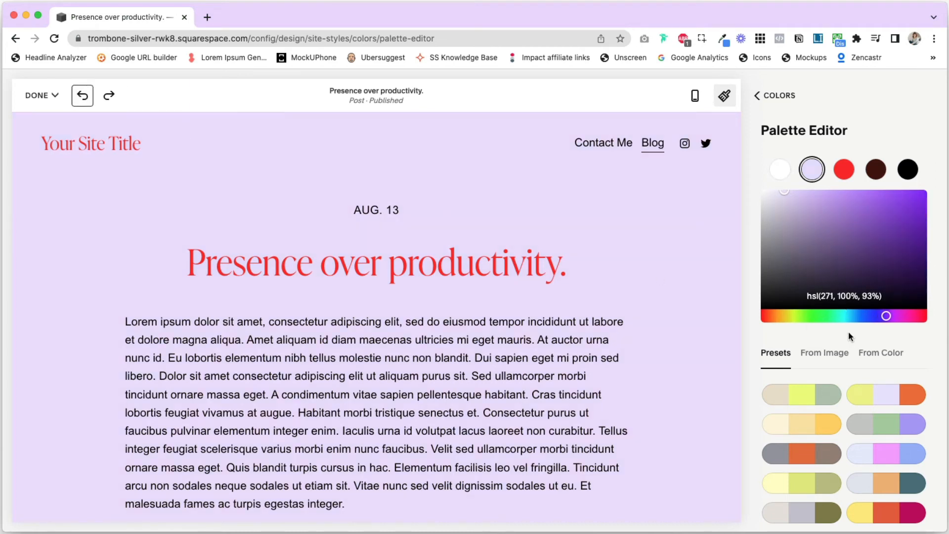
Apply the preset palette of pale periwinkle, pink and light blue to the site
scroll(856, 335, "down", 5)
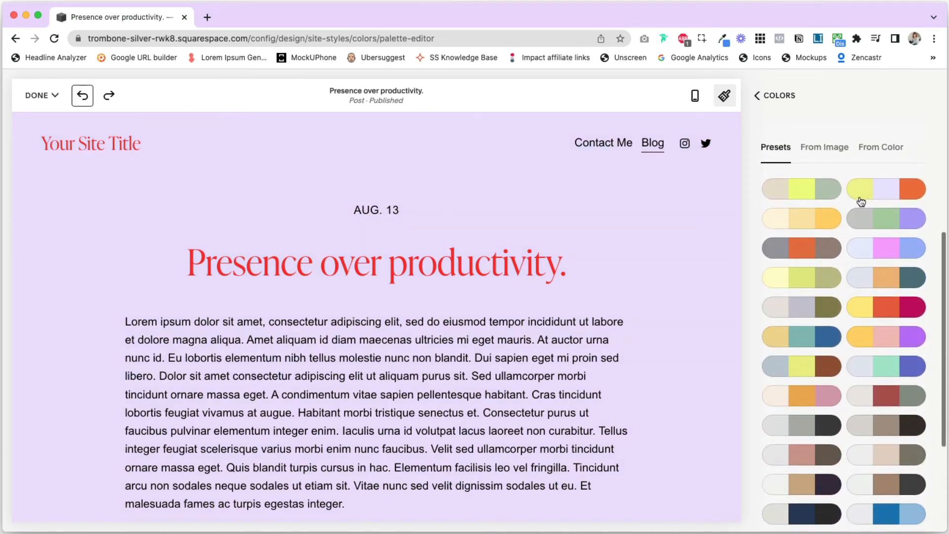
scroll(816, 271, "up", 2)
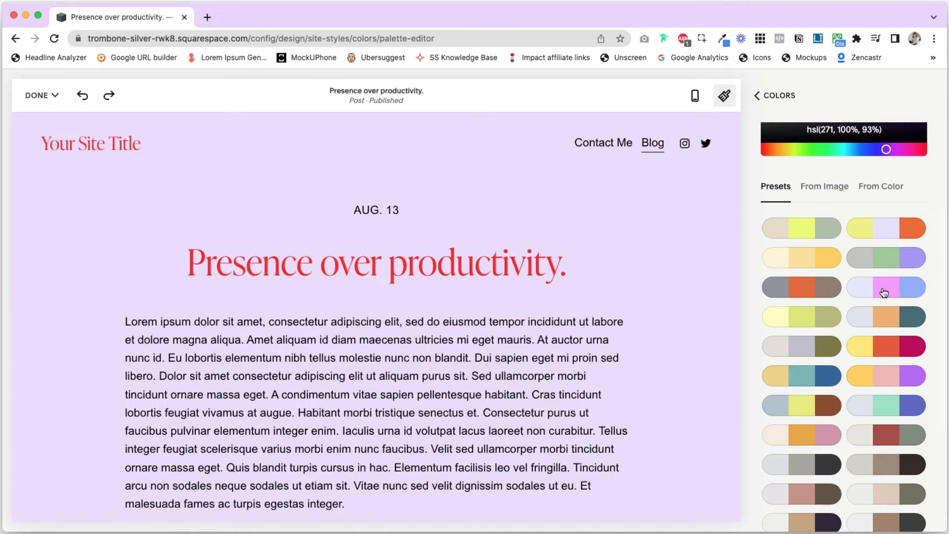
left_click(889, 291)
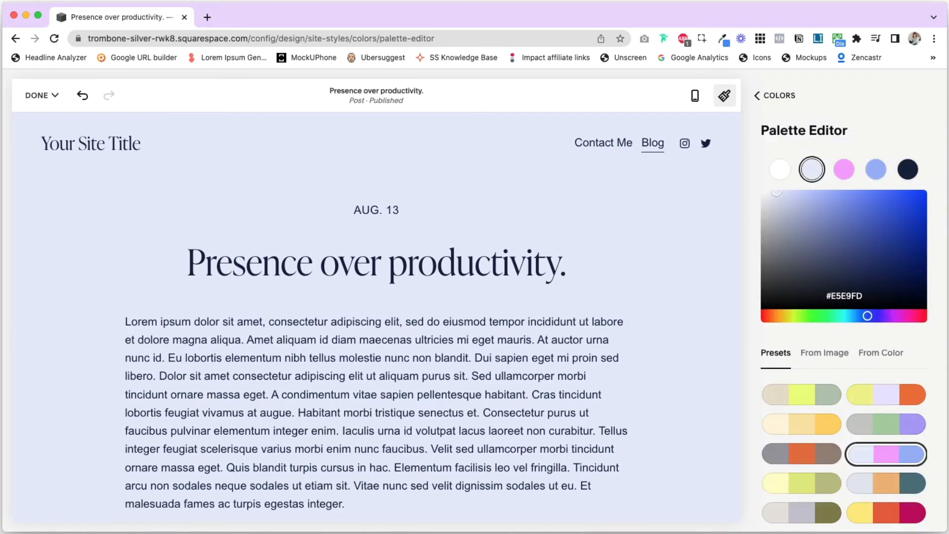
Look over the preset palettes and the schemes generated from a color, and return to the presets
scroll(813, 441, "down", 6)
scroll(814, 441, "up", 6)
left_click(883, 354)
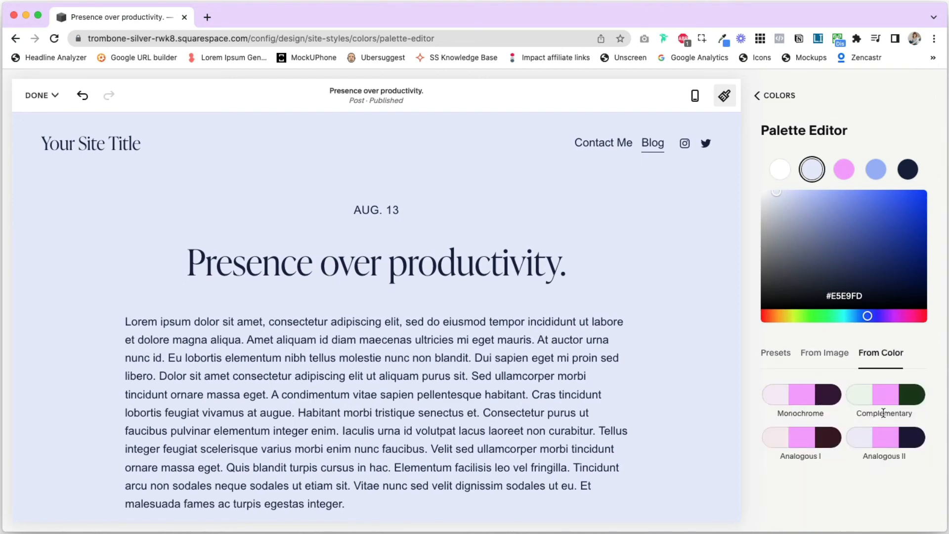
left_click(776, 353)
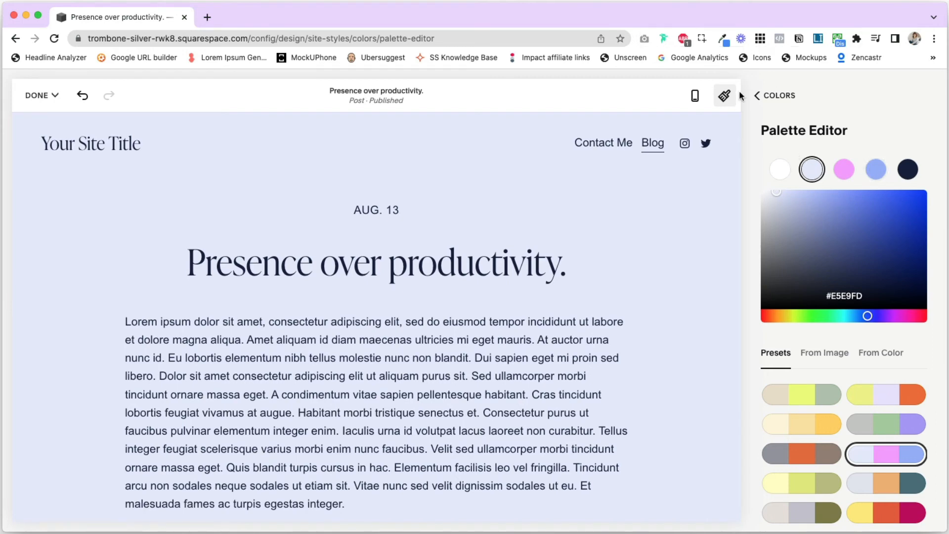
Close the site styles and save the changes to the blog post's design
left_click(725, 97)
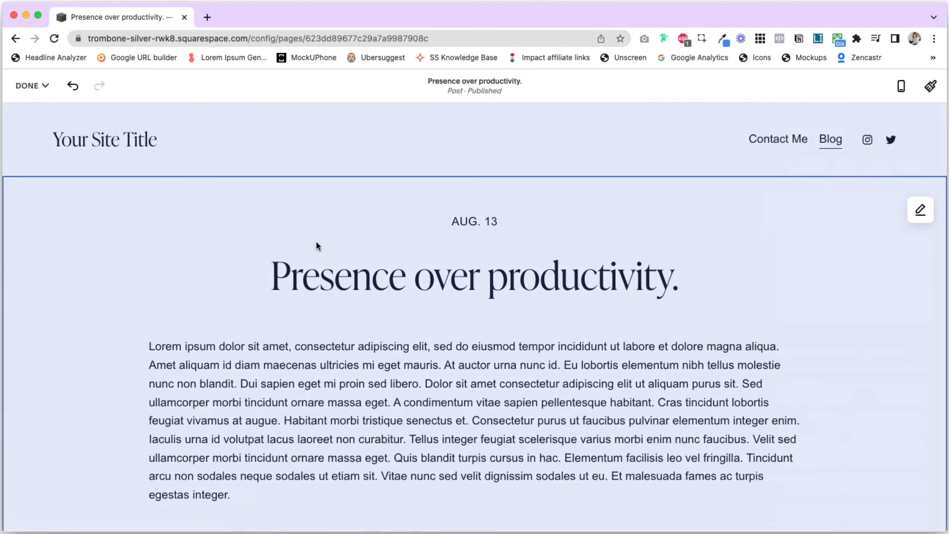
left_click(30, 86)
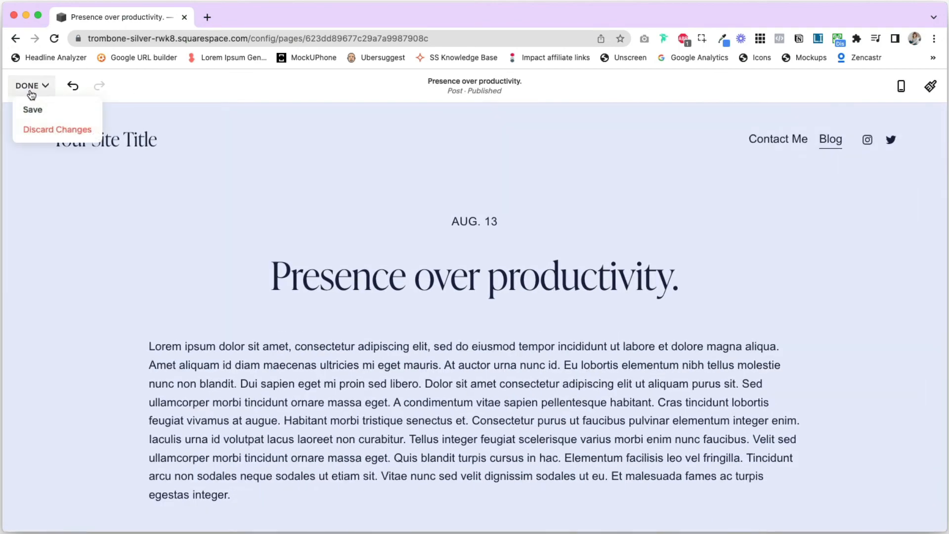
left_click(33, 110)
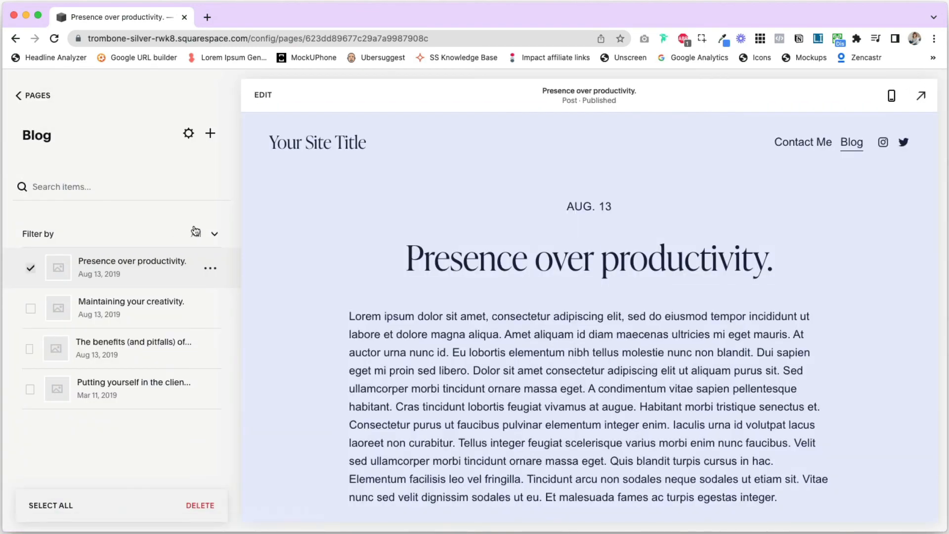
Open the site's home page and examine how the fonts and color palette look across it
left_click(311, 147)
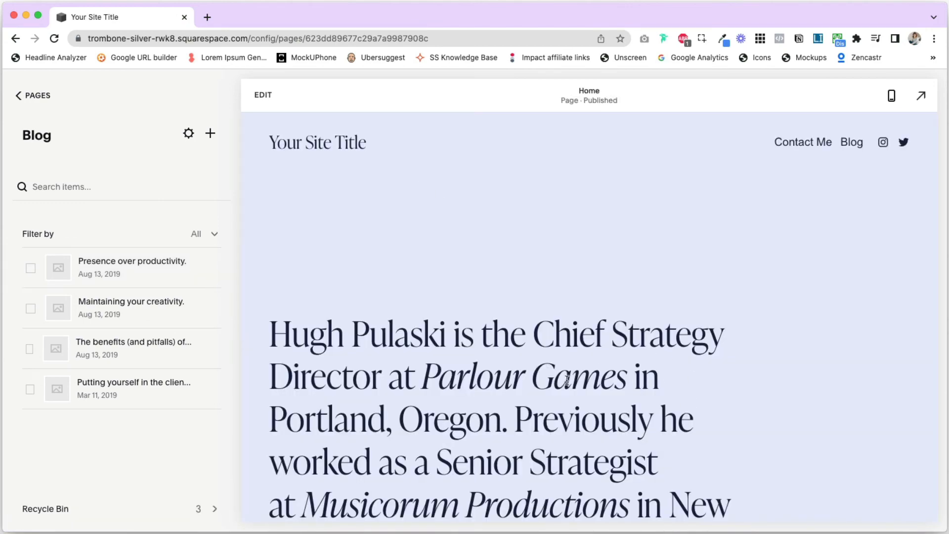
scroll(567, 381, "down", 20)
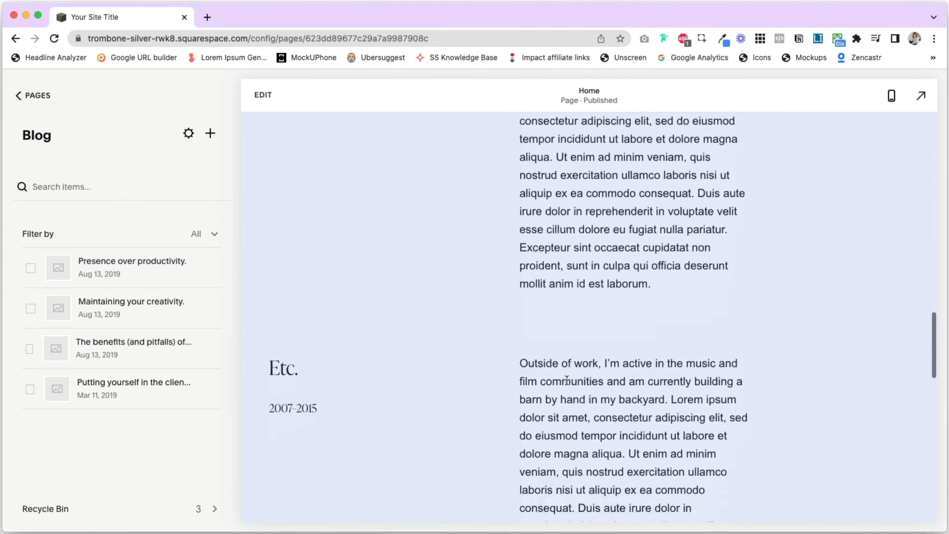
scroll(567, 381, "down", 5)
scroll(567, 381, "up", 15)
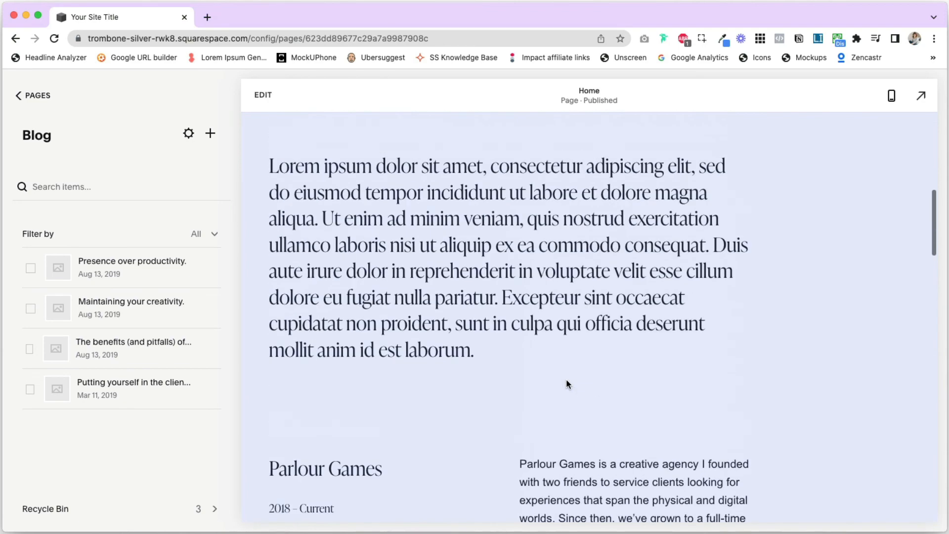
scroll(567, 384, "up", 10)
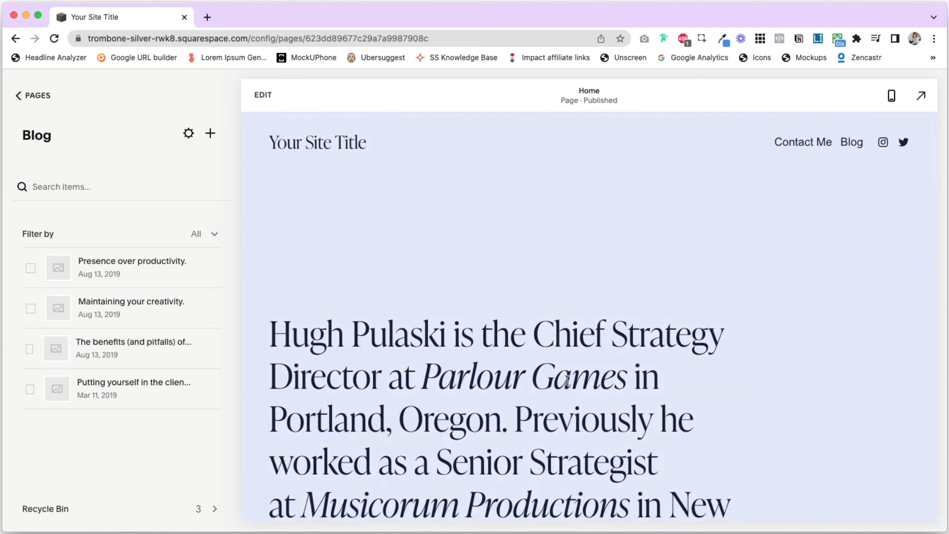
scroll(695, 339, "down", 15)
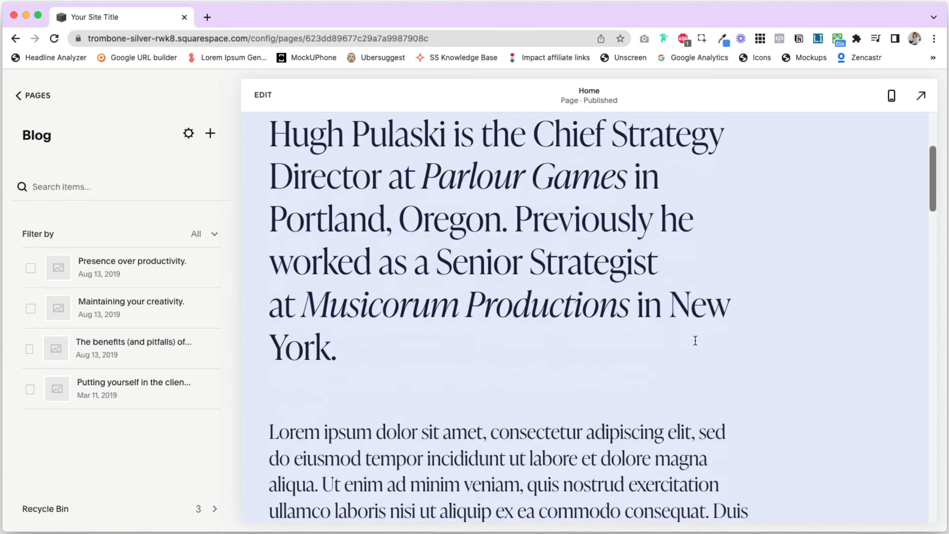
scroll(695, 340, "up", 15)
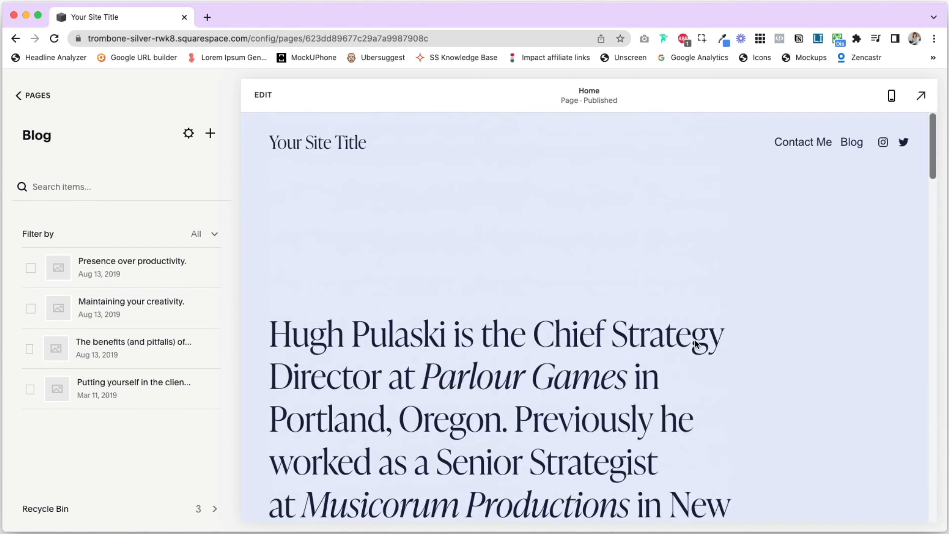